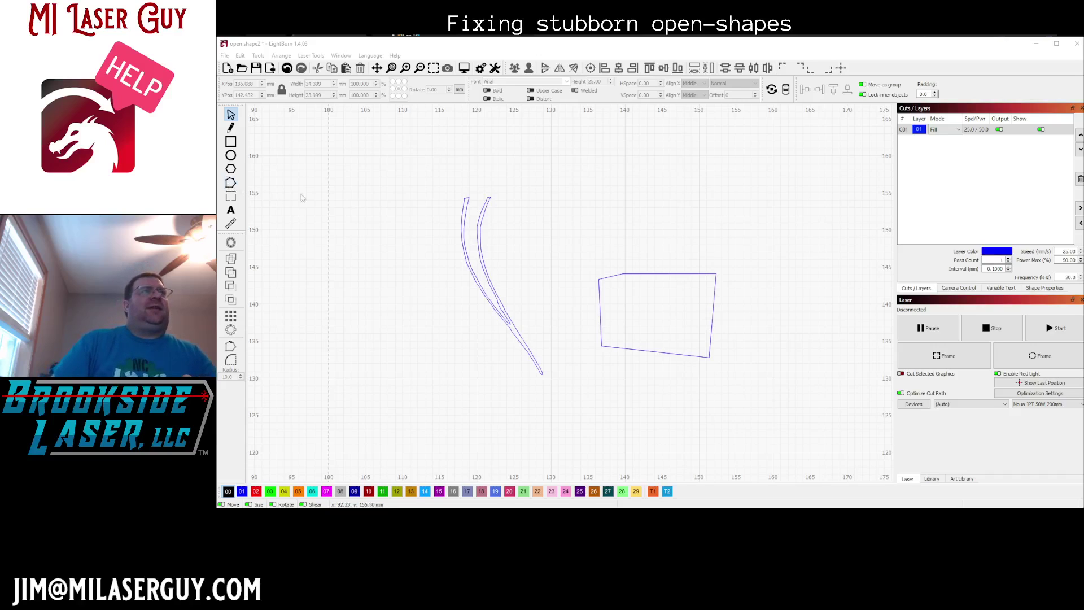
Step: Show the open quadrilateral's corner nodes in Edit Nodes and zoom in on it
{"action": "scroll", "coordinate": [455, 254], "scroll_direction": "up", "scroll_amount": 3}
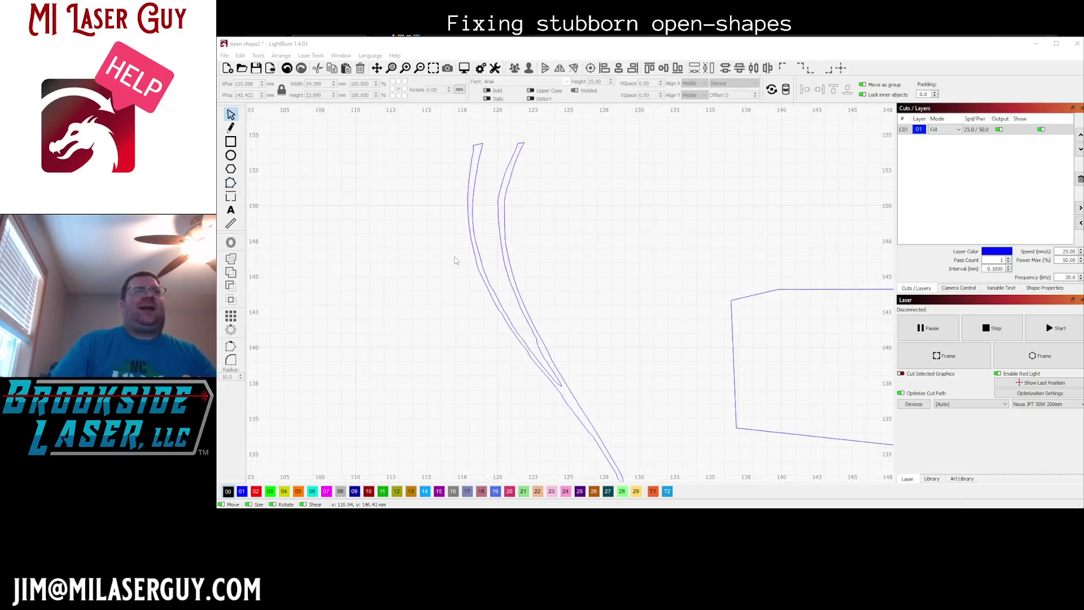
{"action": "scroll", "coordinate": [455, 254], "scroll_direction": "down", "scroll_amount": 2}
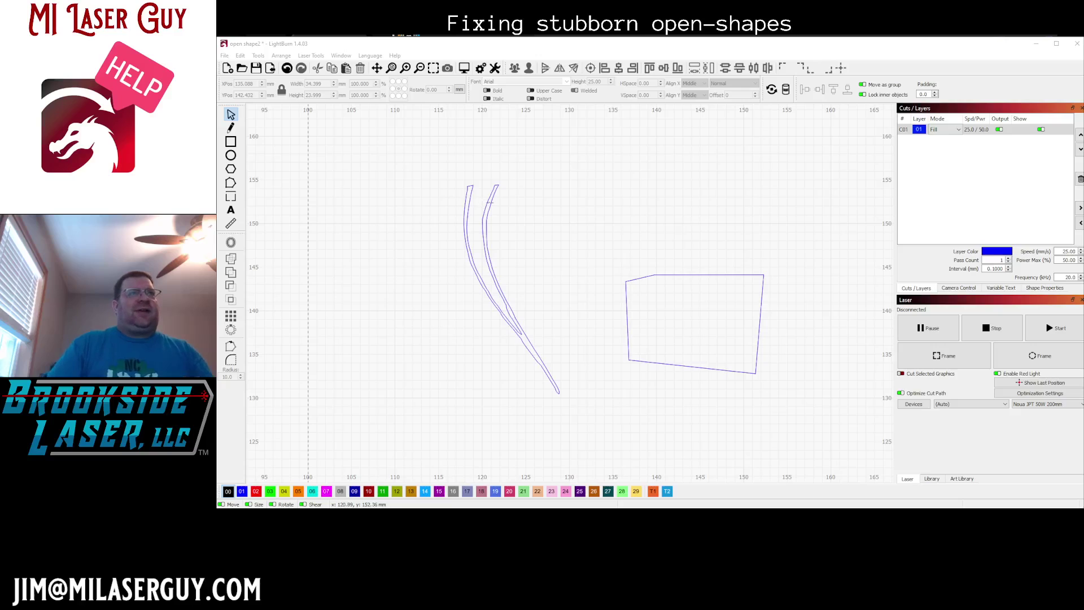
{"action": "left_click", "coordinate": [490, 203]}
{"action": "left_click", "coordinate": [230, 182]}
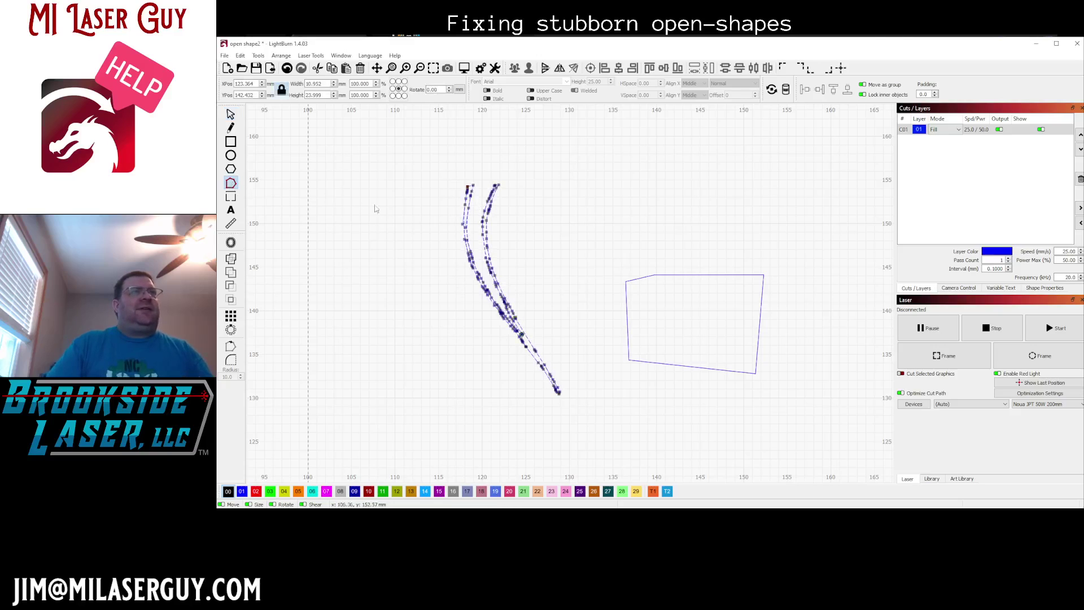
{"action": "scroll", "coordinate": [423, 240], "scroll_direction": "up", "scroll_amount": 3}
{"action": "scroll", "coordinate": [544, 321], "scroll_direction": "down", "scroll_amount": 2}
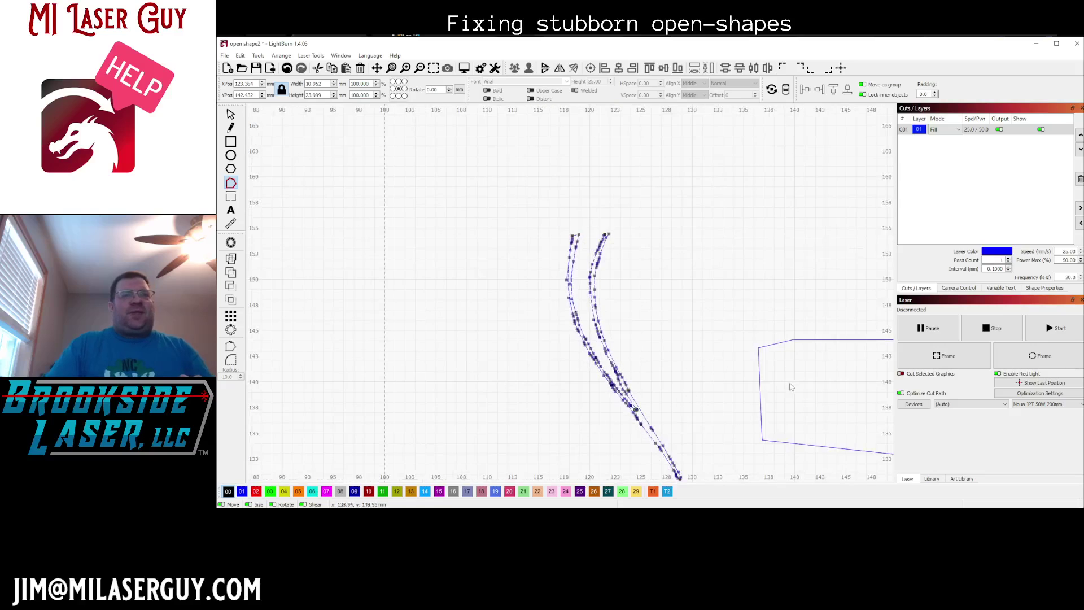
{"action": "left_click", "coordinate": [776, 343]}
{"action": "scroll", "coordinate": [781, 365], "scroll_direction": "up", "scroll_amount": 2}
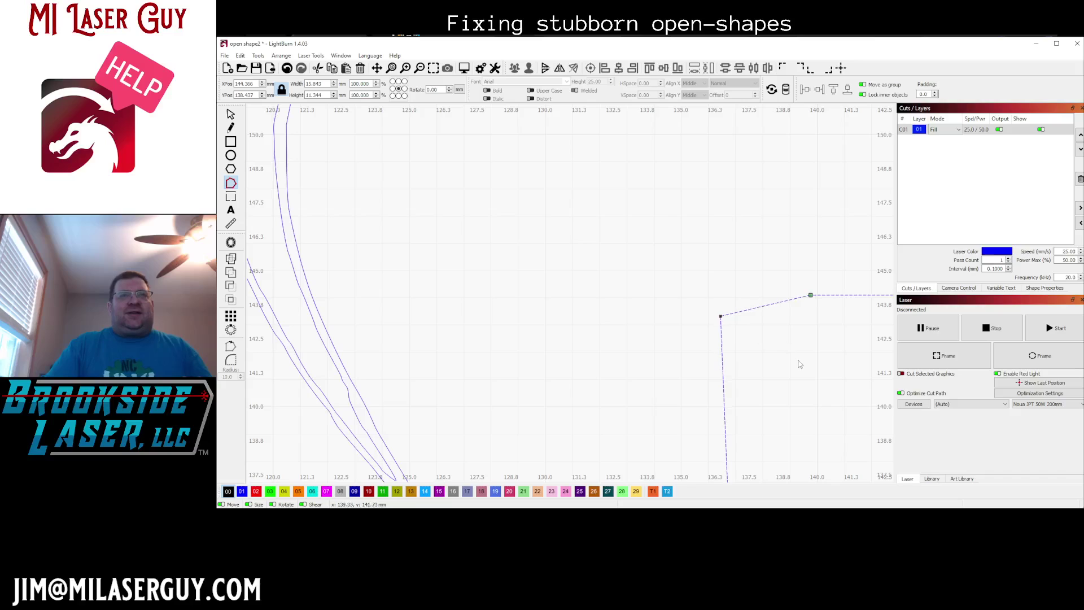
Step: Drag the quadrilateral's corner endpoints apart to reveal unjoined segment ends at each corner
{"action": "left_click_drag", "start_coordinate": [798, 369], "coordinate": [585, 279]}
{"action": "scroll", "coordinate": [584, 280], "scroll_direction": "down", "scroll_amount": 2}
{"action": "left_click_drag", "start_coordinate": [636, 317], "coordinate": [617, 307]}
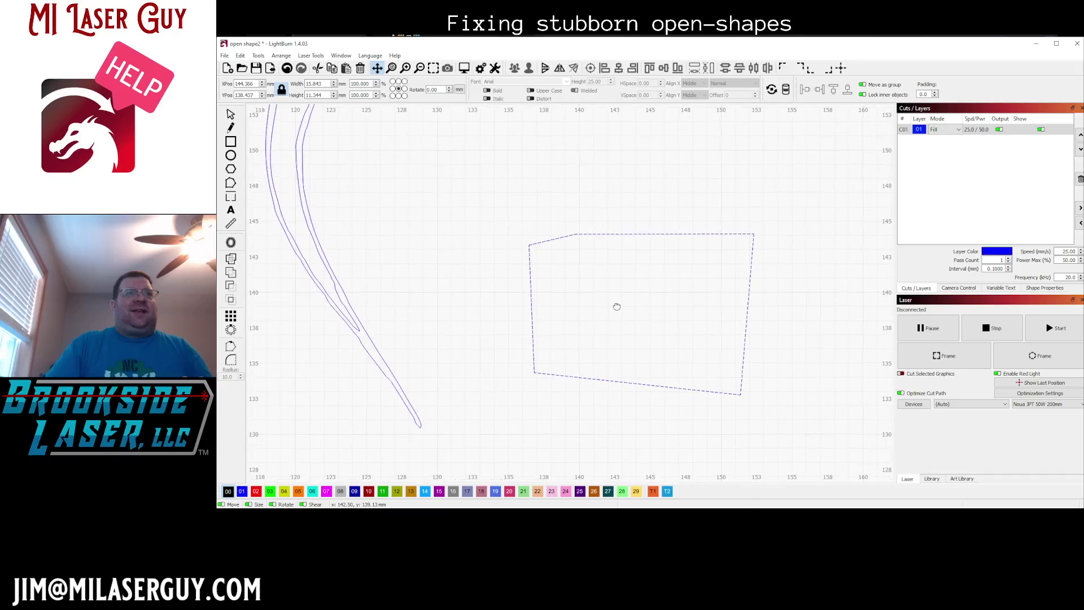
{"action": "left_click_drag", "start_coordinate": [529, 244], "coordinate": [526, 225]}
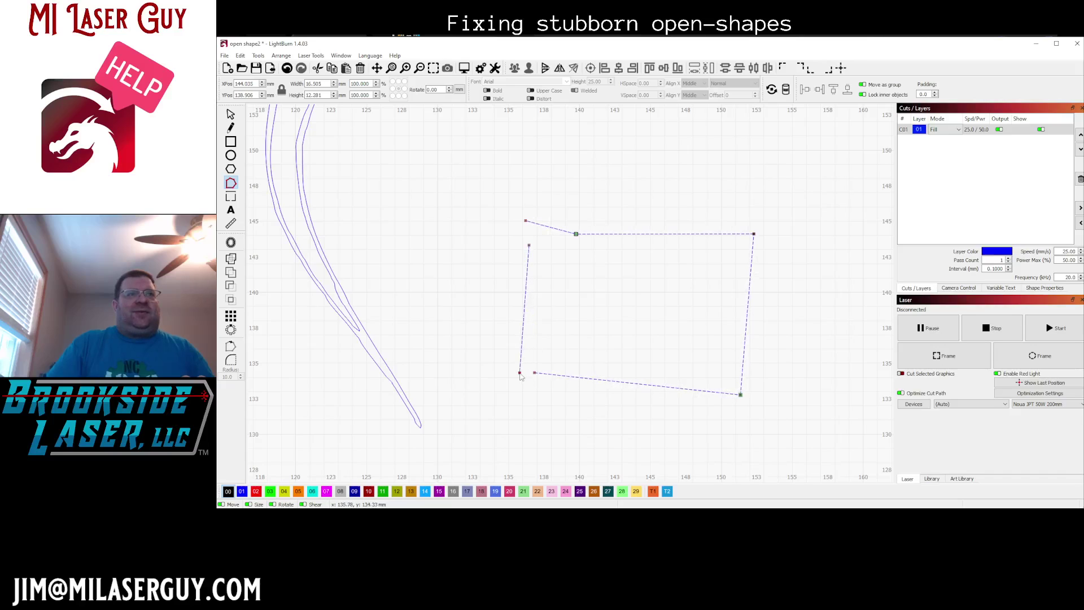
{"action": "left_click_drag", "start_coordinate": [533, 373], "coordinate": [528, 387]}
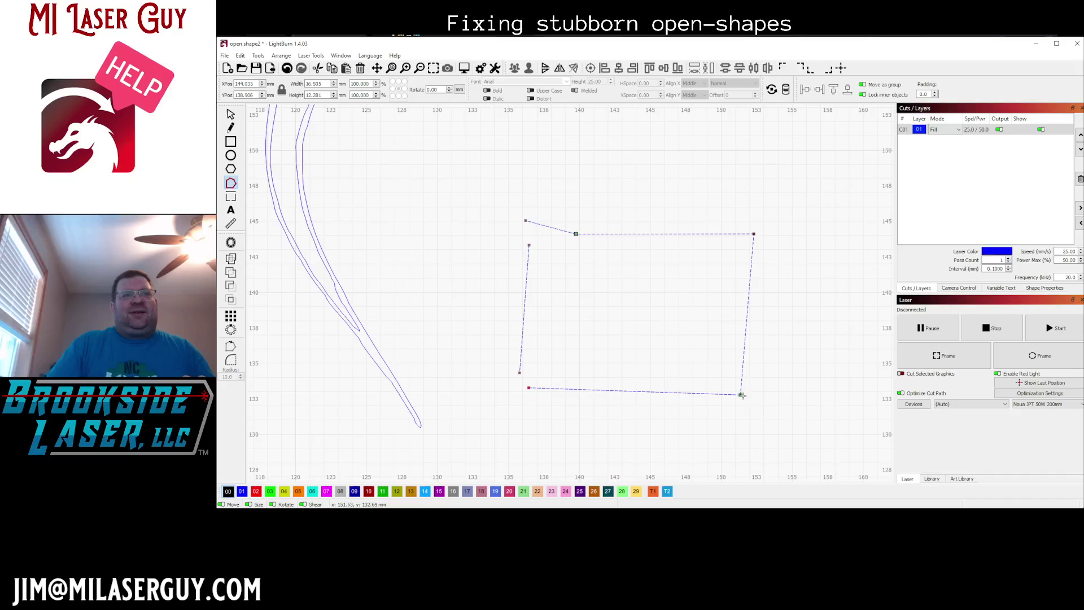
{"action": "left_click_drag", "start_coordinate": [740, 394], "coordinate": [756, 383]}
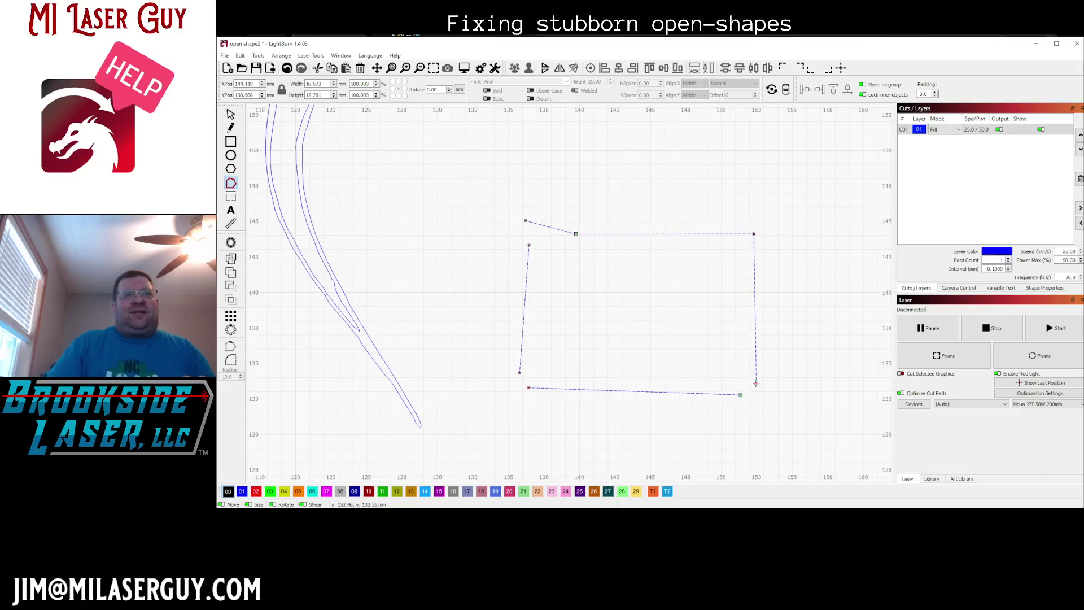
{"action": "left_click_drag", "start_coordinate": [756, 233], "coordinate": [748, 216]}
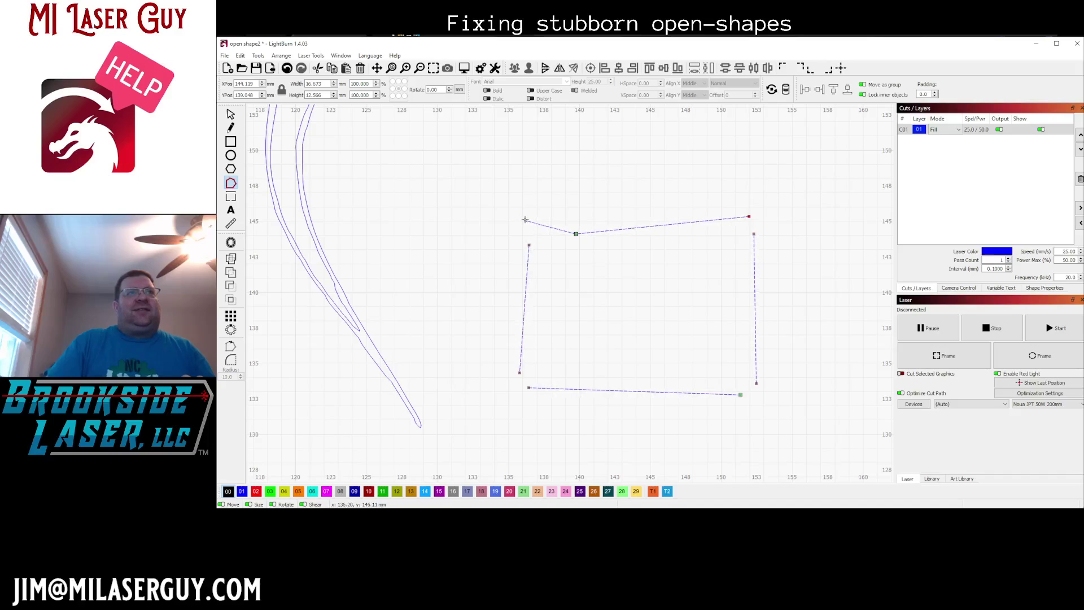
{"action": "left_click_drag", "start_coordinate": [526, 232], "coordinate": [530, 244]}
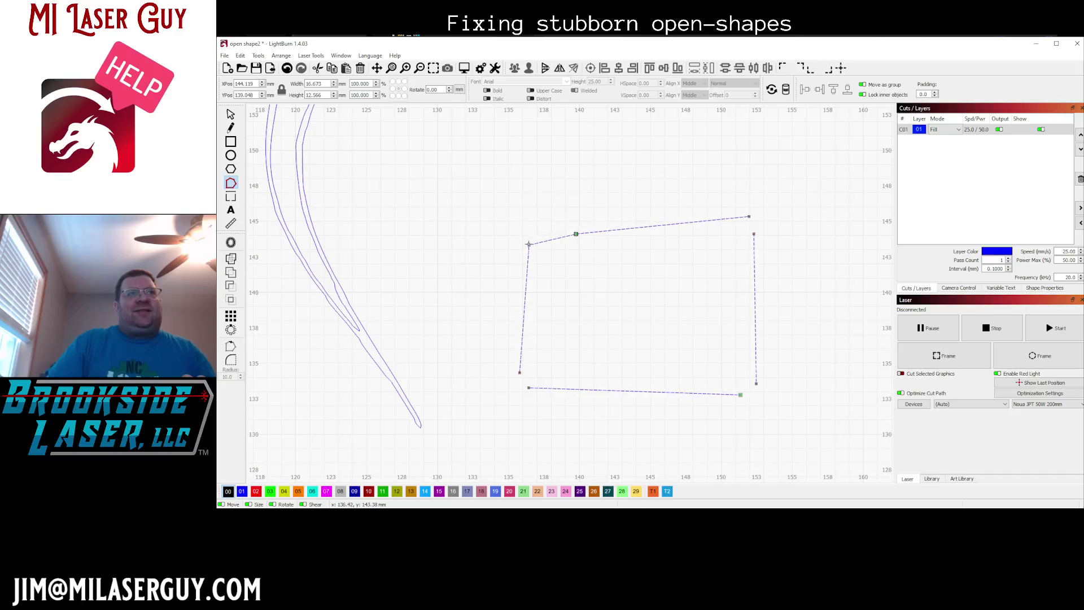
{"action": "left_click_drag", "start_coordinate": [528, 228], "coordinate": [527, 223]}
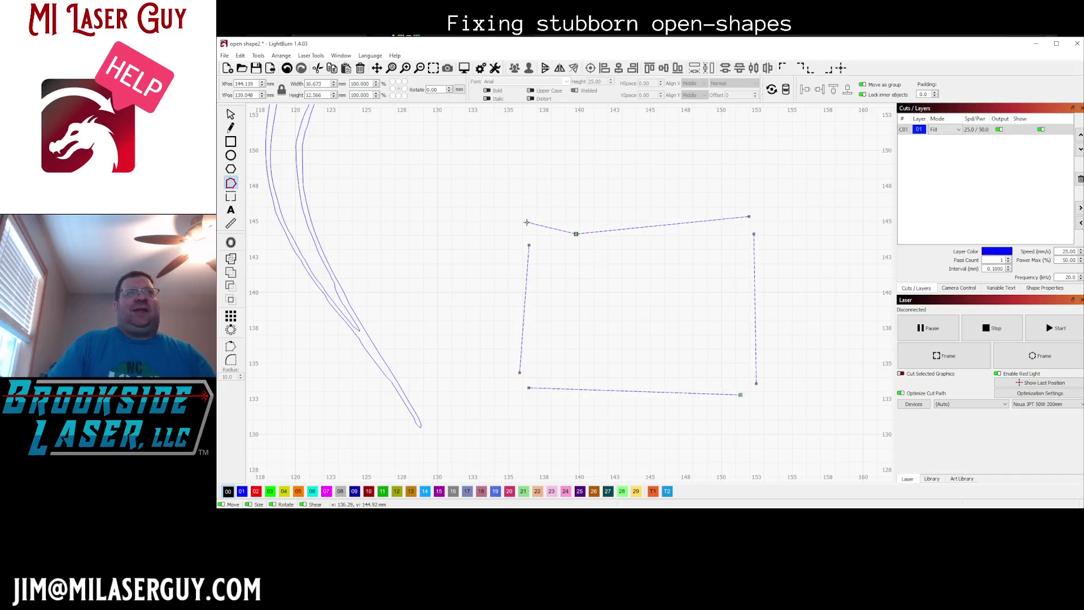
Step: Drag the left and right edges' bottom endpoints inward, then return the right one beside its corner
{"action": "left_click", "coordinate": [526, 222]}
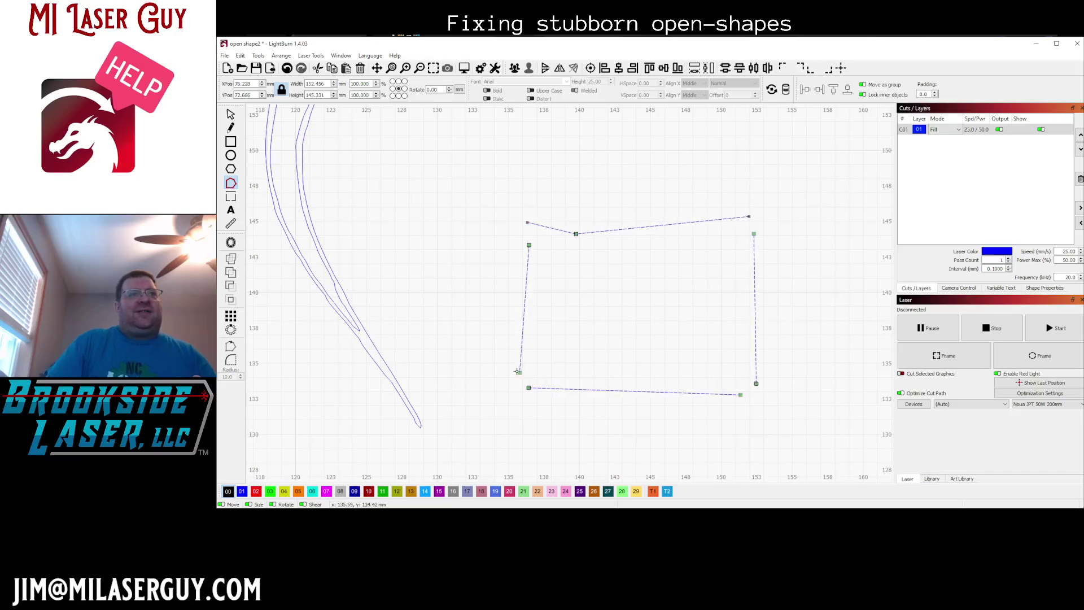
{"action": "left_click_drag", "start_coordinate": [756, 383], "coordinate": [679, 367]}
{"action": "left_click_drag", "start_coordinate": [591, 364], "coordinate": [517, 379]}
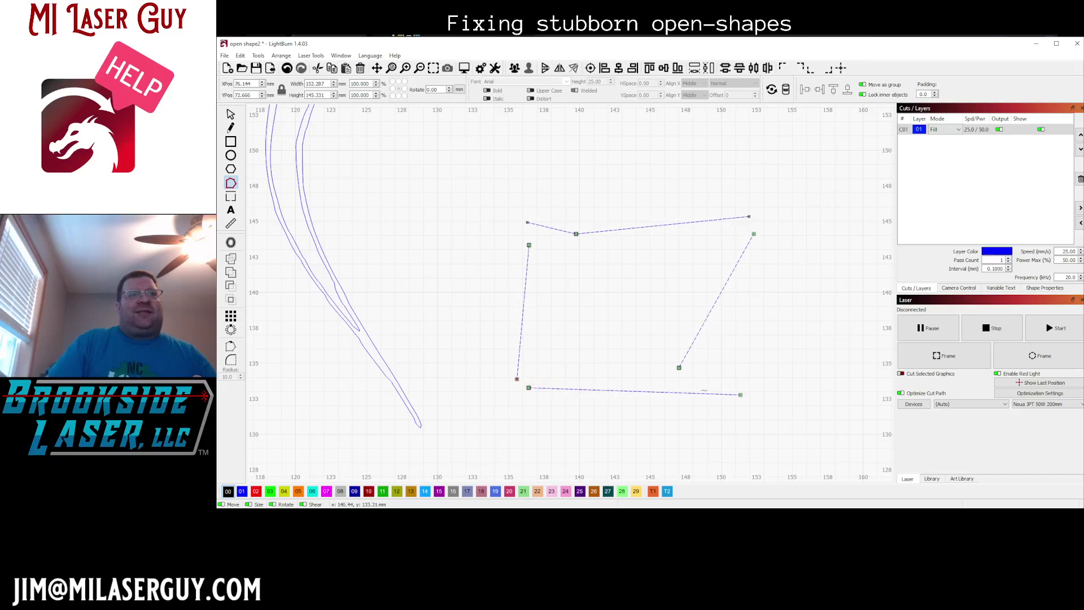
{"action": "left_click_drag", "start_coordinate": [684, 371], "coordinate": [750, 385]}
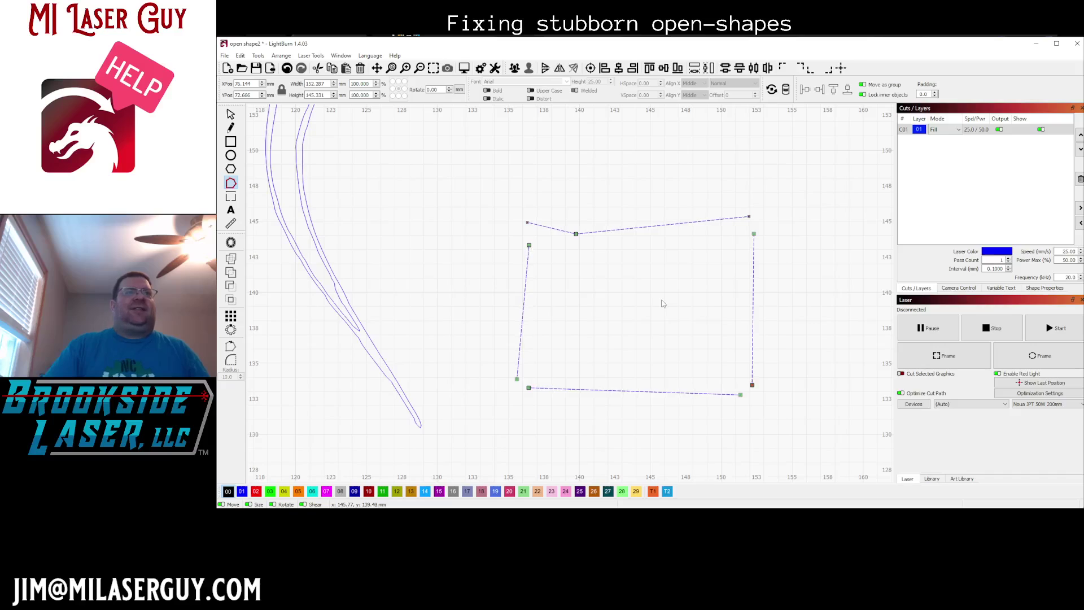
Step: Undo the last three node edits with Ctrl+Z
{"action": "key", "text": "ctrl+z"}
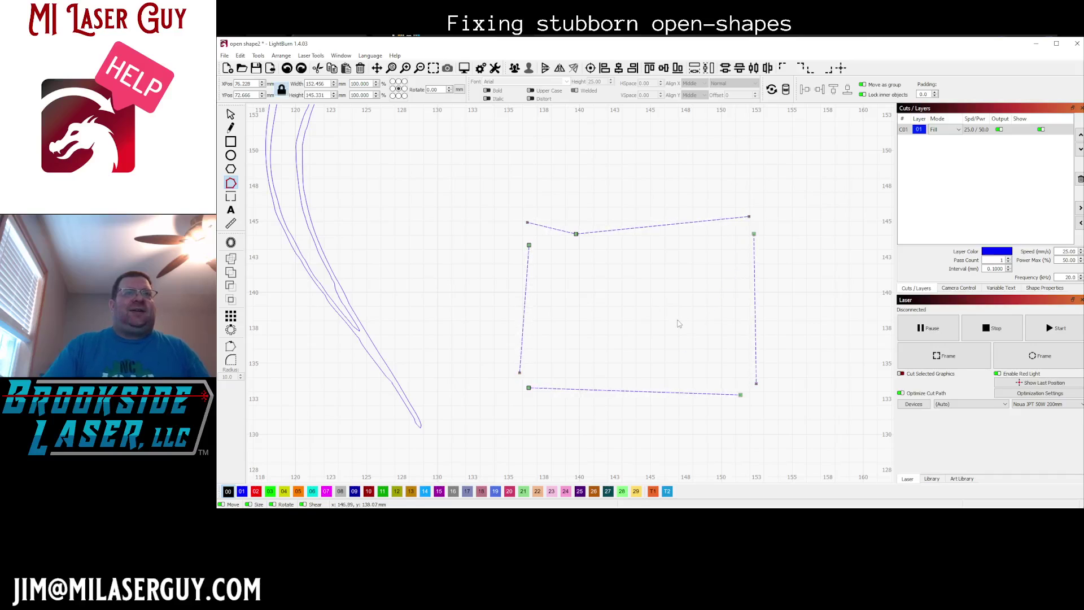
{"action": "key", "text": "ctrl+z"}
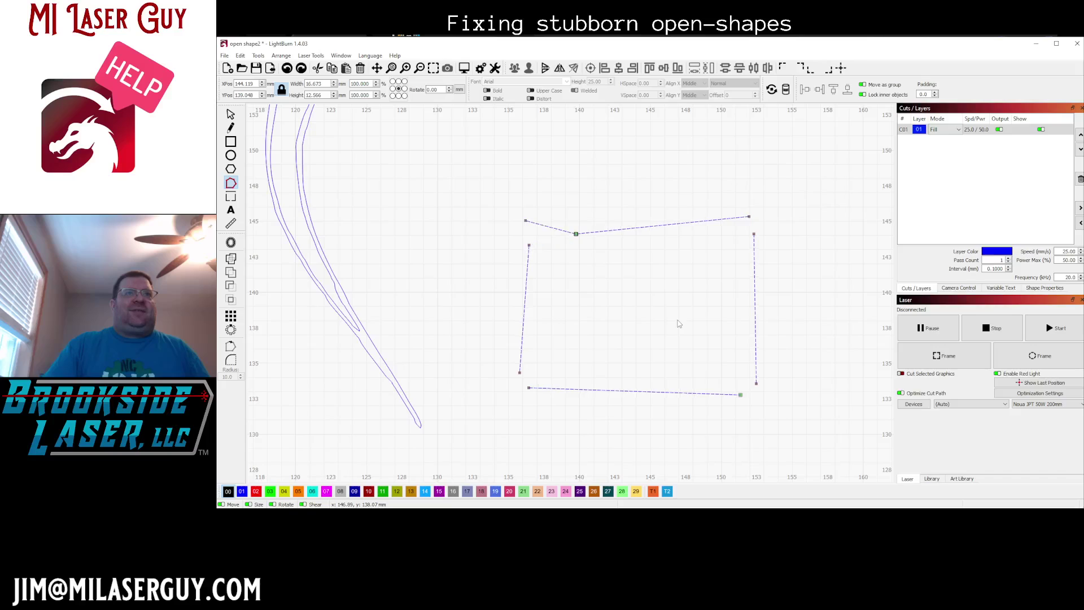
{"action": "key", "text": "ctrl+z"}
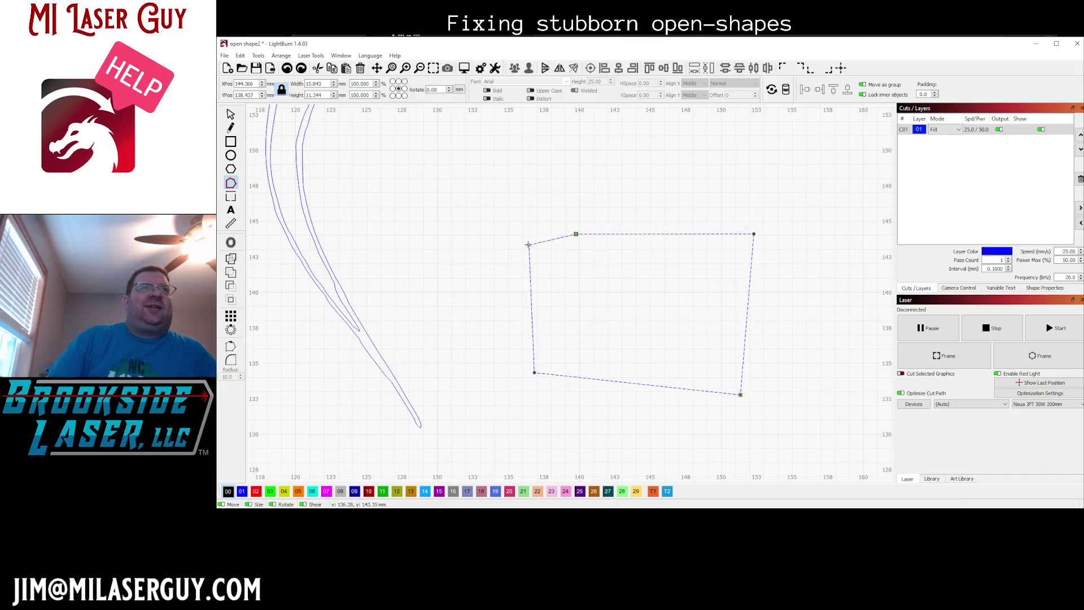
{"action": "left_click_drag", "start_coordinate": [533, 372], "coordinate": [630, 354]}
{"action": "left_click", "coordinate": [533, 373]}
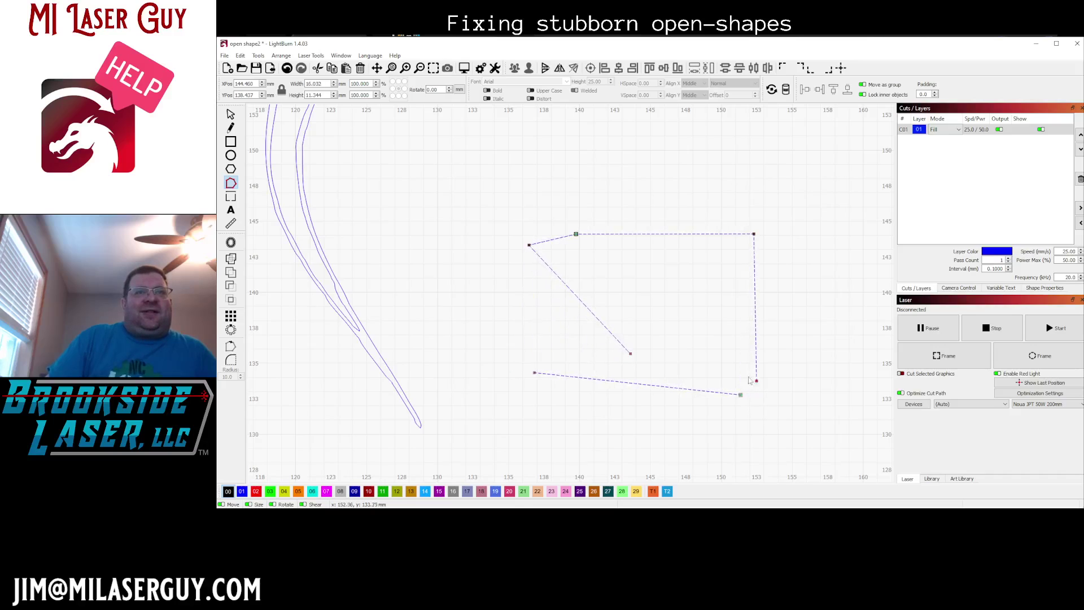
{"action": "left_click_drag", "start_coordinate": [649, 354], "coordinate": [630, 353]}
{"action": "mouse_move", "coordinate": [631, 353]}
{"action": "left_mouse_down"}
{"action": "mouse_move", "coordinate": [593, 354]}
{"action": "mouse_move", "coordinate": [653, 349]}
{"action": "mouse_move", "coordinate": [645, 352]}
{"action": "left_mouse_up"}
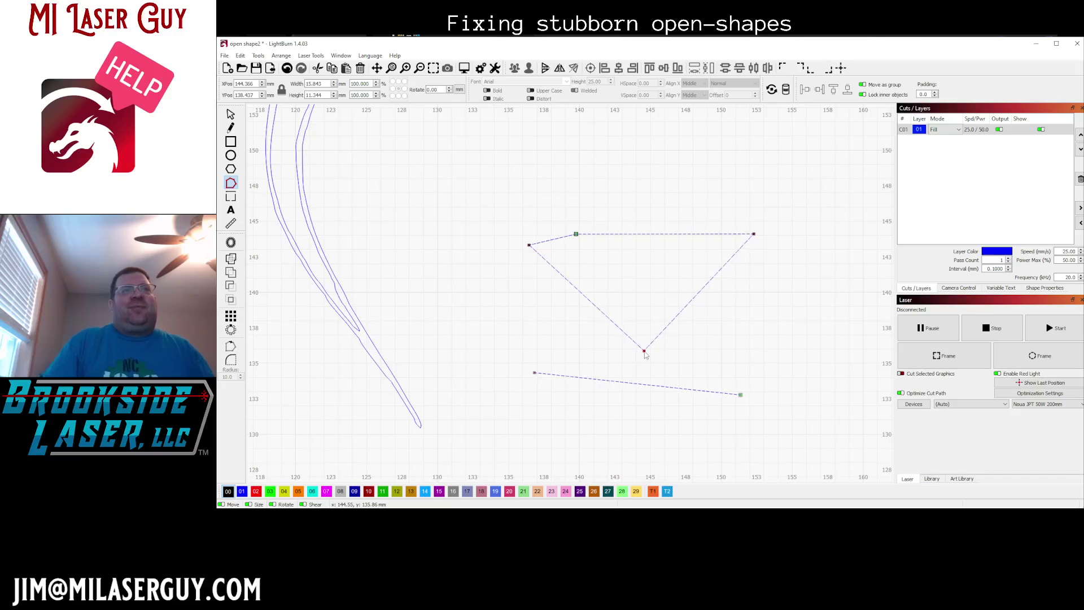
{"action": "key", "text": "ctrl+z"}
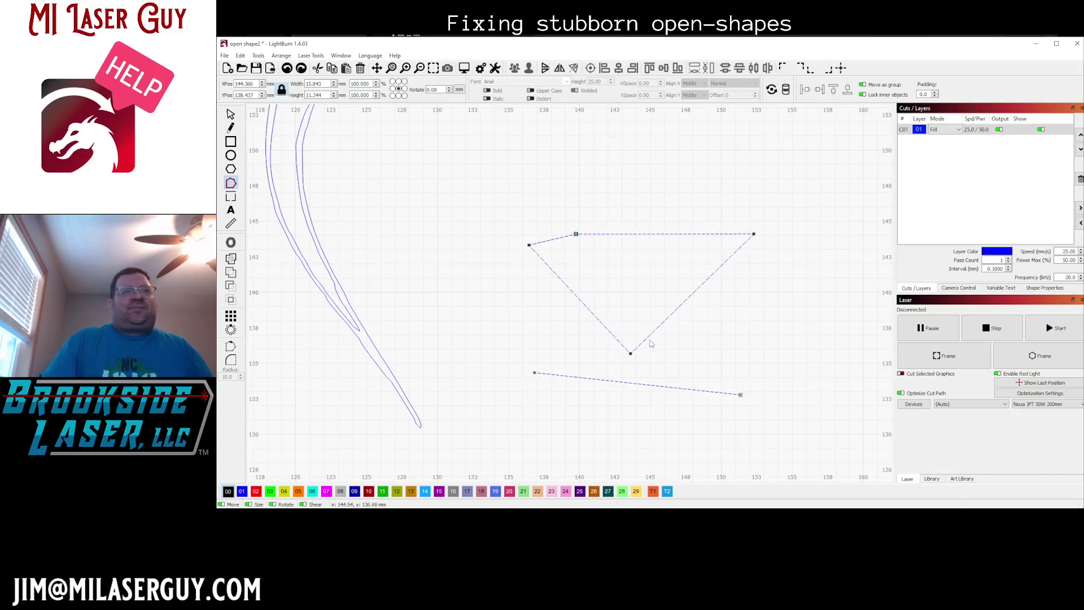
{"action": "key", "text": "ctrl+z"}
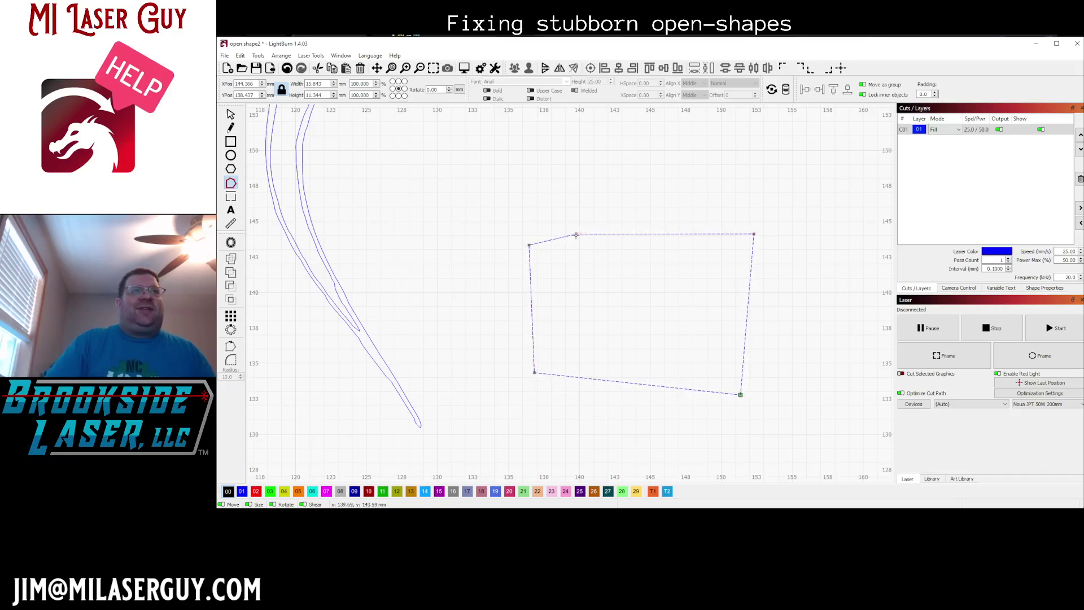
Step: Bevel the quadrilateral's top-left corner by dragging its node down, and reposition the top-right node
{"action": "left_click", "coordinate": [230, 114]}
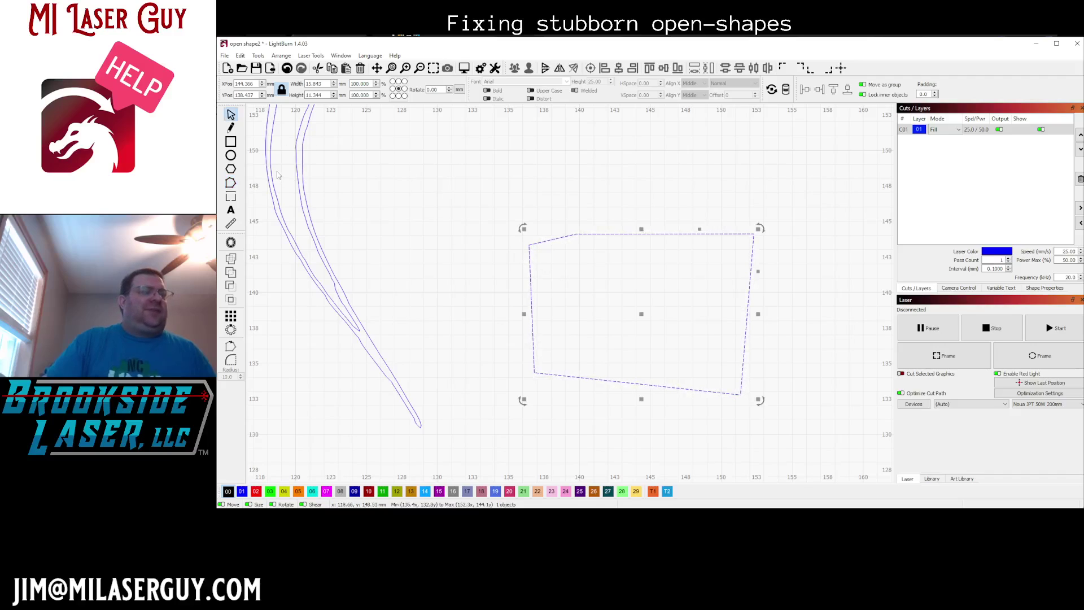
{"action": "key", "text": "ctrl+grave"}
{"action": "left_click_drag", "start_coordinate": [530, 245], "coordinate": [533, 257]}
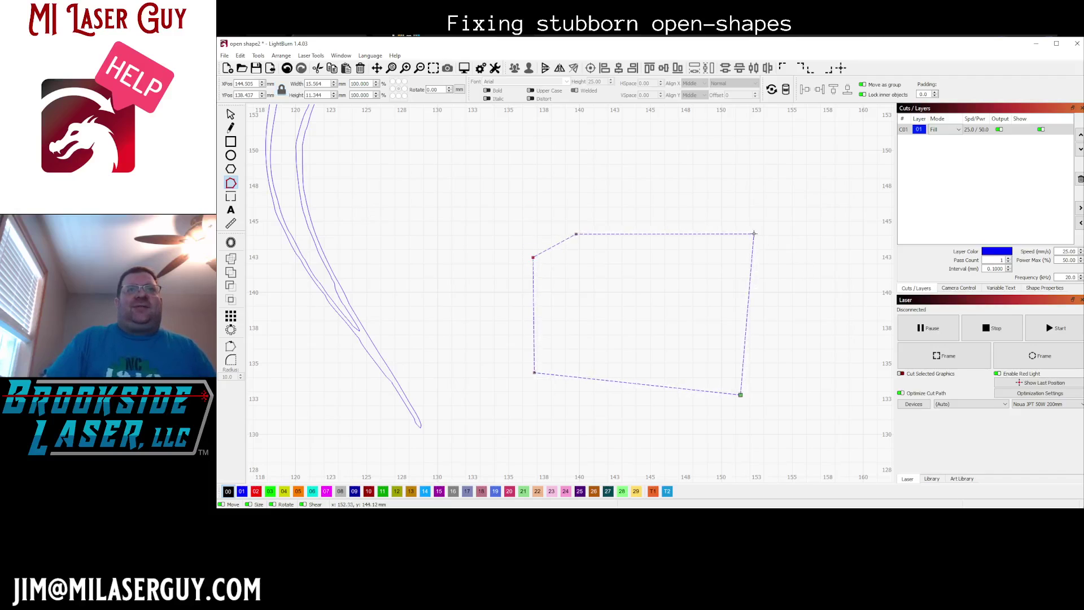
{"action": "left_click_drag", "start_coordinate": [751, 258], "coordinate": [754, 241]}
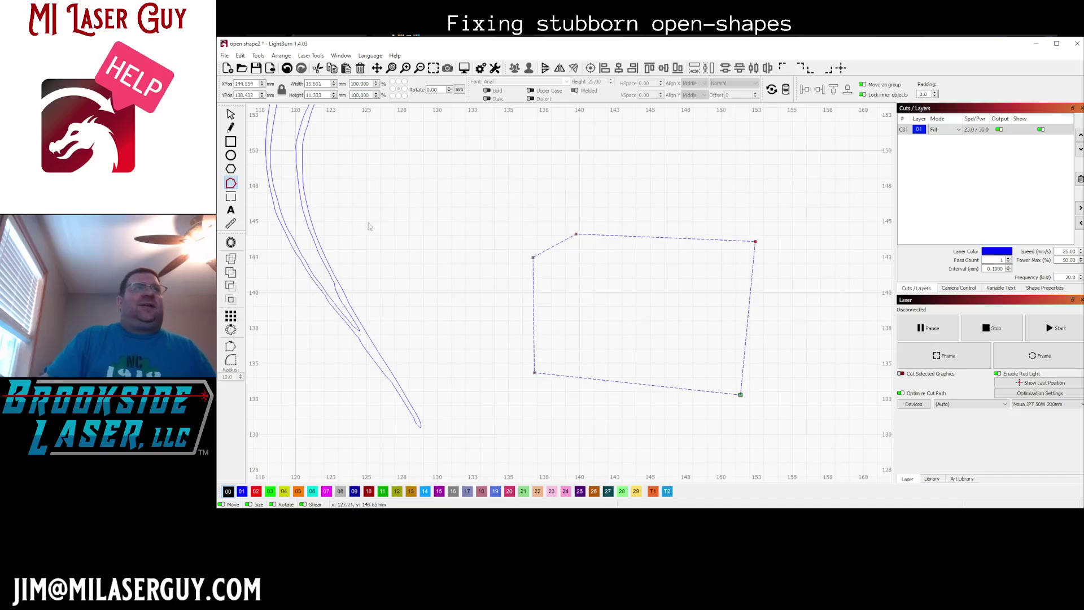
{"action": "key", "text": "space"}
{"action": "left_click_drag", "start_coordinate": [349, 226], "coordinate": [648, 280]}
{"action": "scroll", "coordinate": [585, 278], "scroll_direction": "down", "scroll_amount": 3}
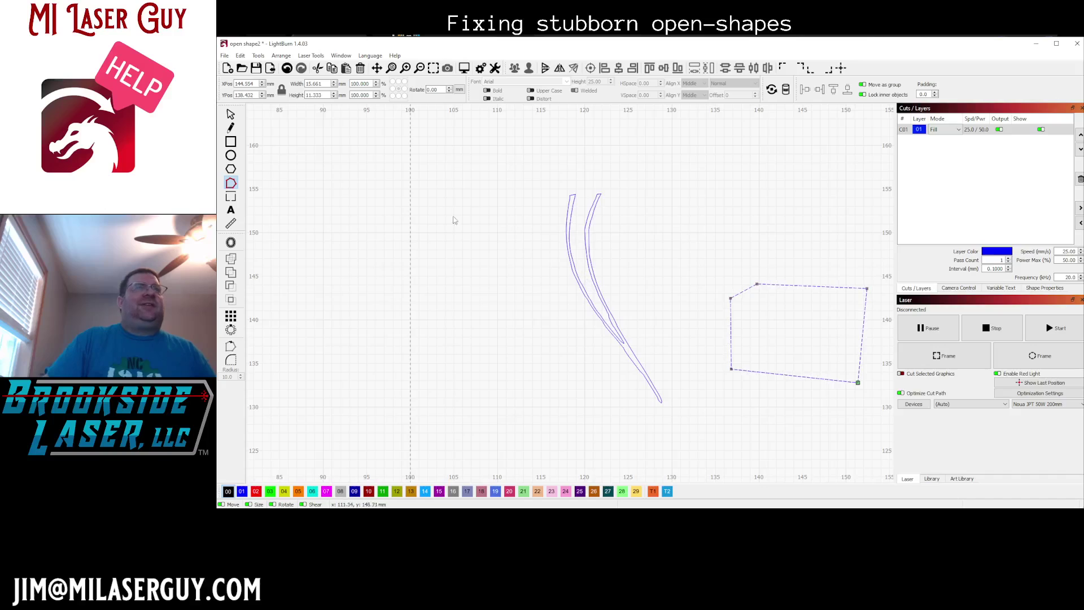
Step: Run Edit > Select open shapes, which selects the two thin curves, and zoom in on them
{"action": "left_click", "coordinate": [240, 55]}
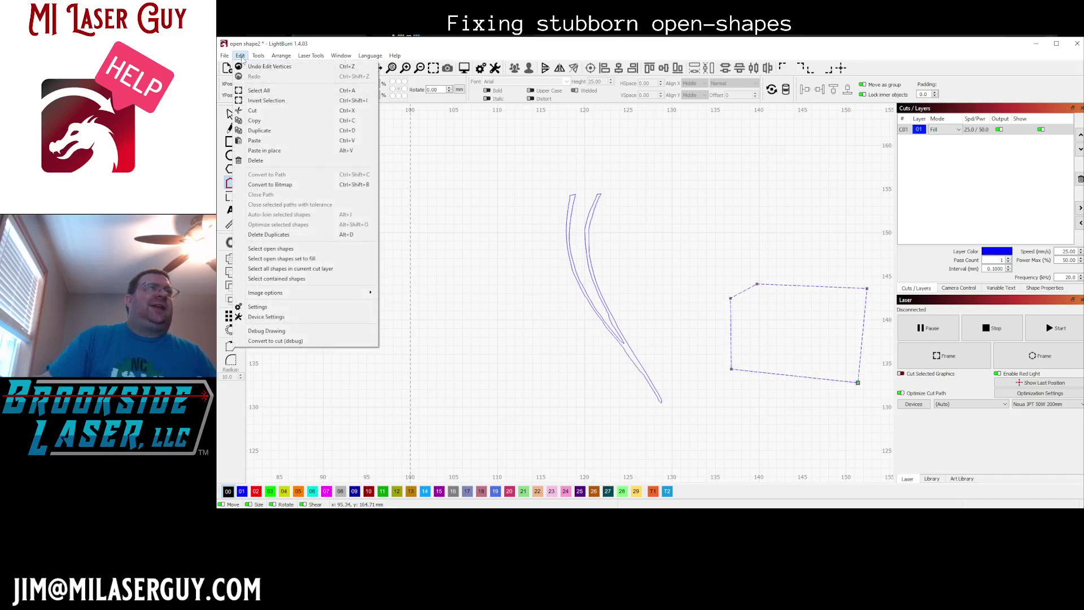
{"action": "left_click", "coordinate": [258, 249]}
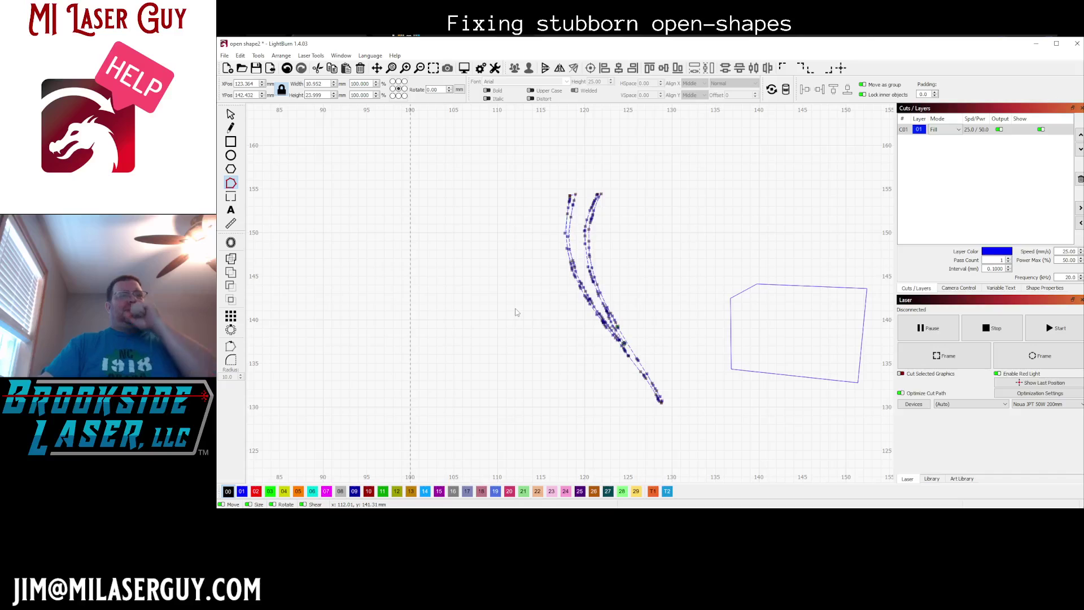
{"action": "scroll", "coordinate": [573, 305], "scroll_direction": "up", "scroll_amount": 3}
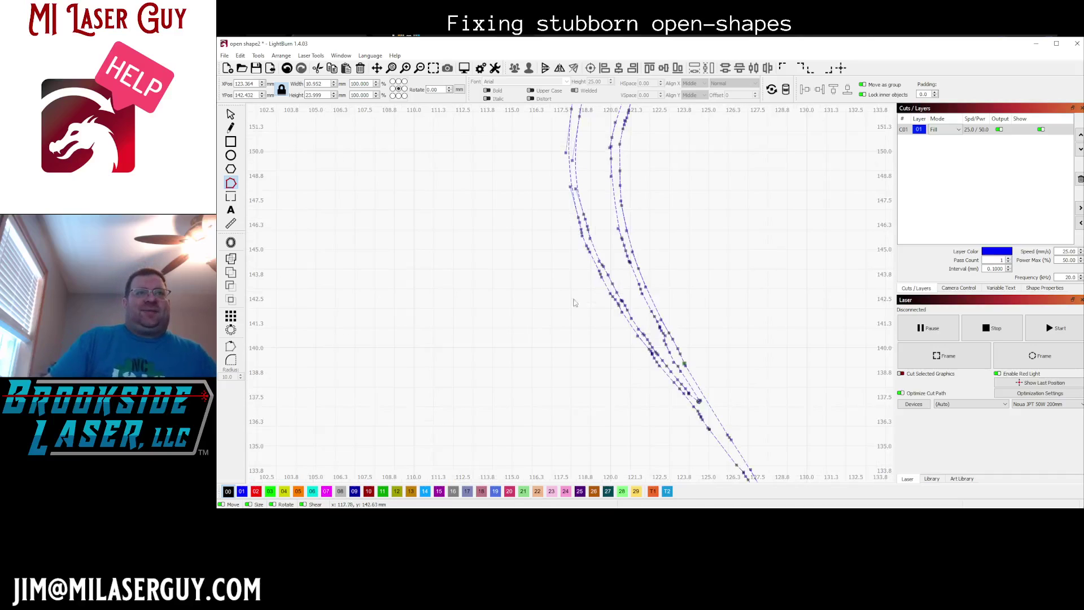
{"action": "scroll", "coordinate": [661, 377], "scroll_direction": "up", "scroll_amount": 3}
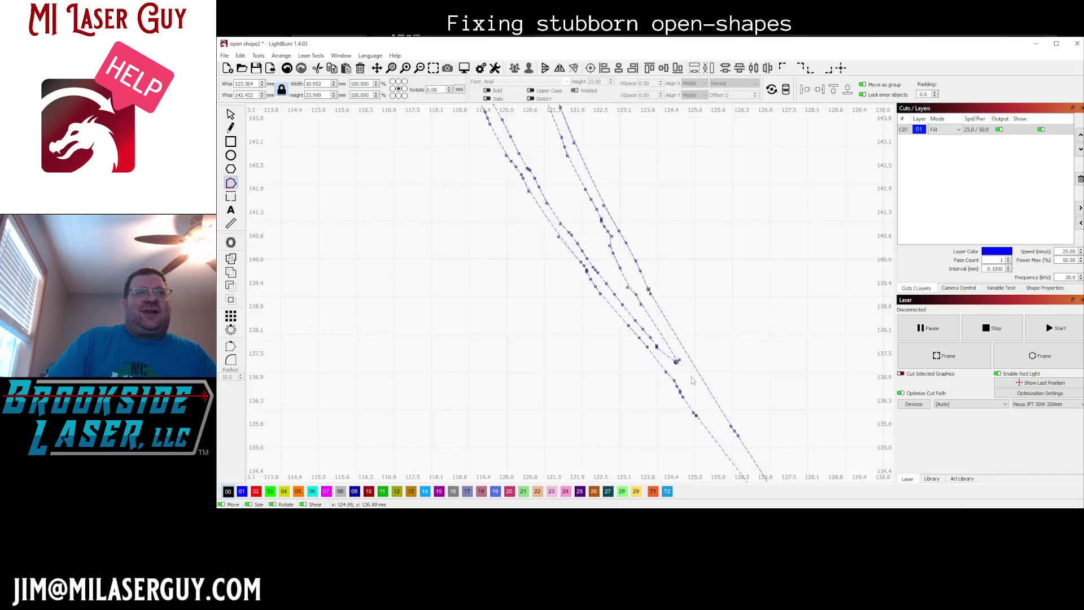
{"action": "scroll", "coordinate": [681, 371], "scroll_direction": "down", "scroll_amount": 3}
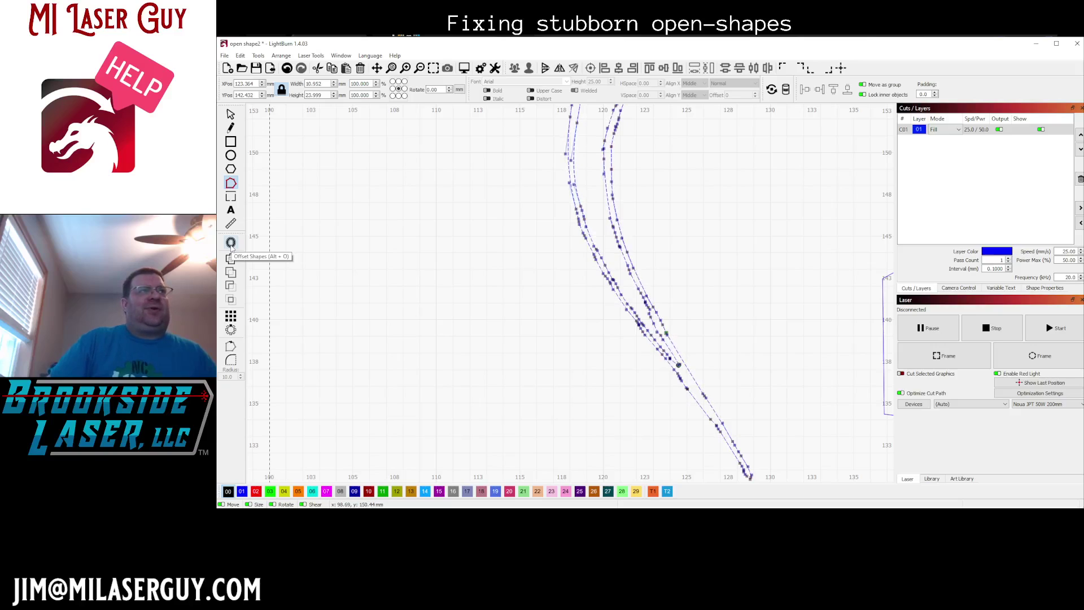
{"action": "left_click", "coordinate": [231, 243]}
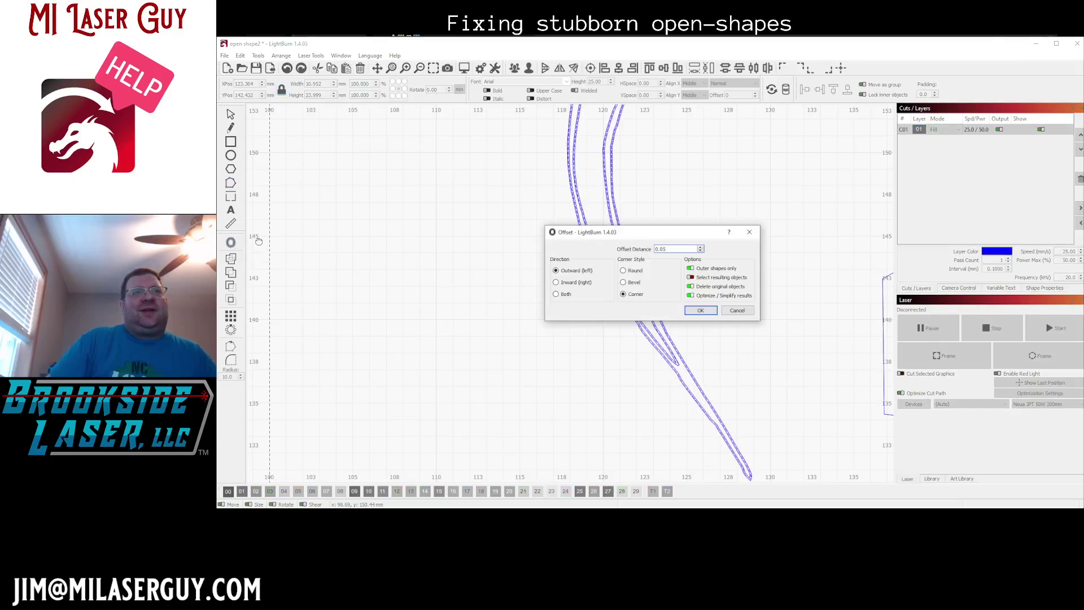
{"action": "left_click_drag", "start_coordinate": [632, 237], "coordinate": [798, 234]}
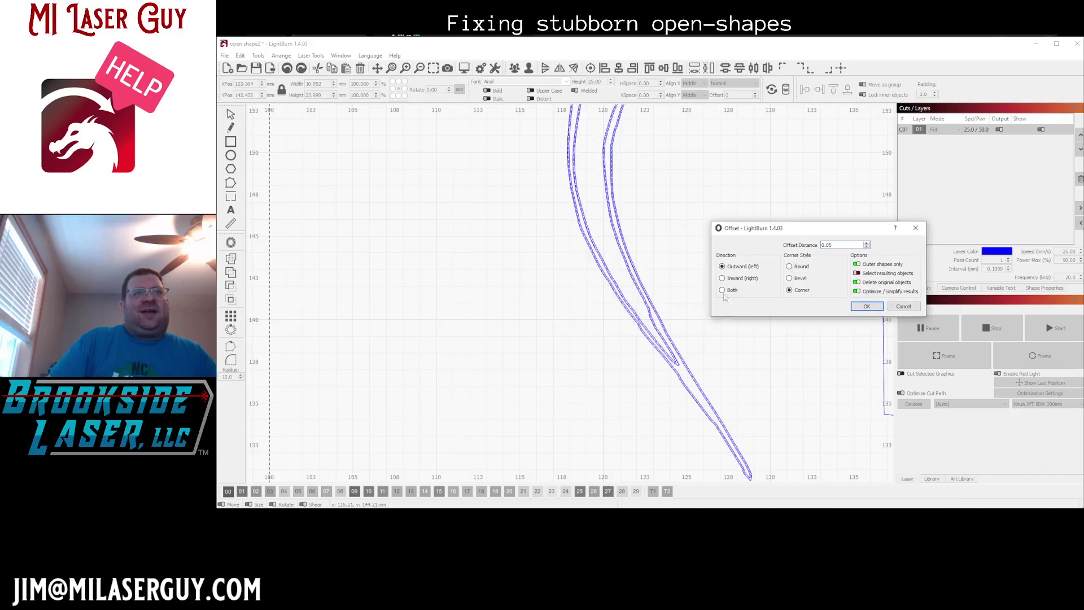
{"action": "scroll", "coordinate": [722, 449], "scroll_direction": "up", "scroll_amount": 3}
{"action": "scroll", "coordinate": [666, 350], "scroll_direction": "up", "scroll_amount": 2}
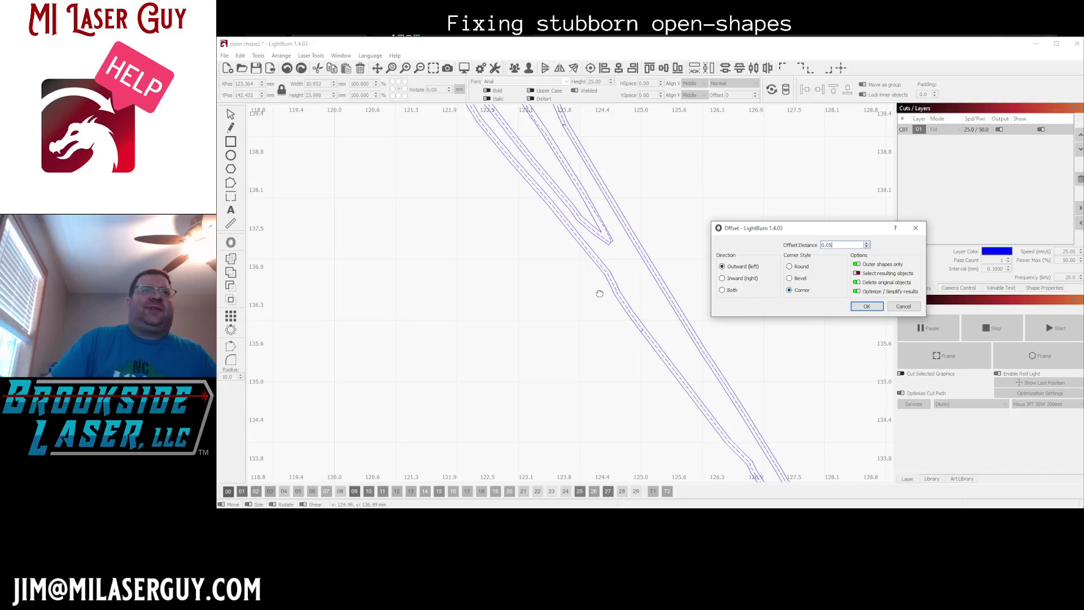
{"action": "scroll", "coordinate": [617, 329], "scroll_direction": "up", "scroll_amount": 3}
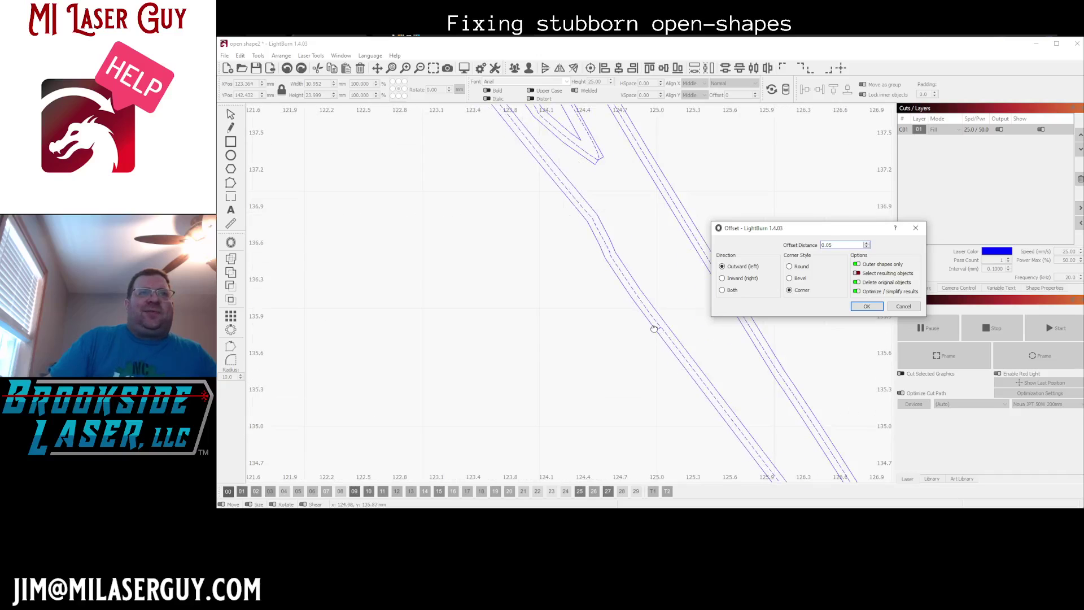
{"action": "scroll", "coordinate": [657, 330], "scroll_direction": "up", "scroll_amount": 4}
{"action": "scroll", "coordinate": [653, 323], "scroll_direction": "down", "scroll_amount": 3}
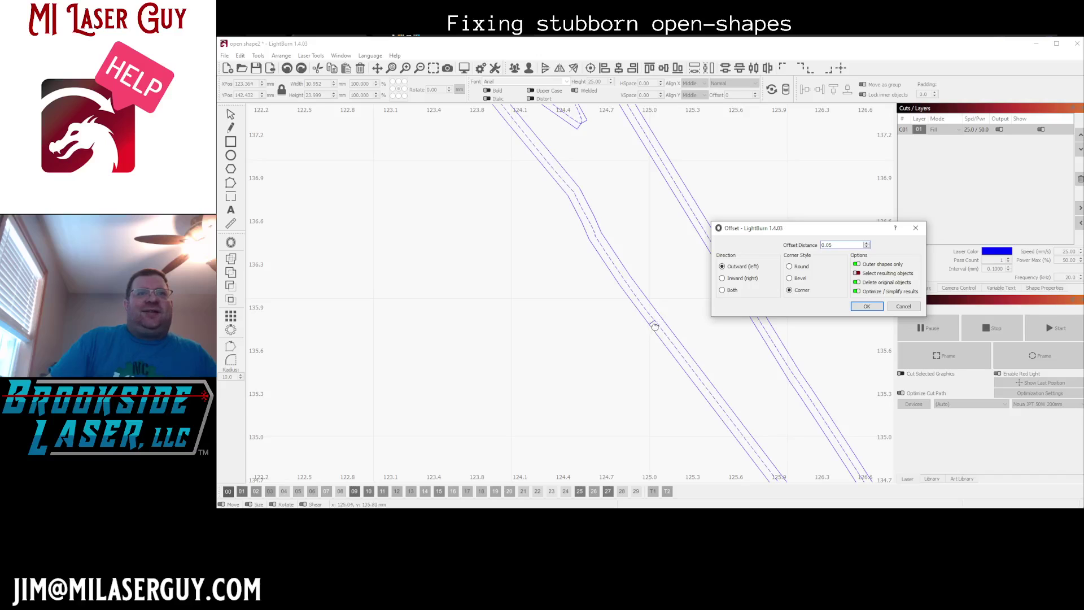
{"action": "scroll", "coordinate": [613, 179], "scroll_direction": "down", "scroll_amount": 3}
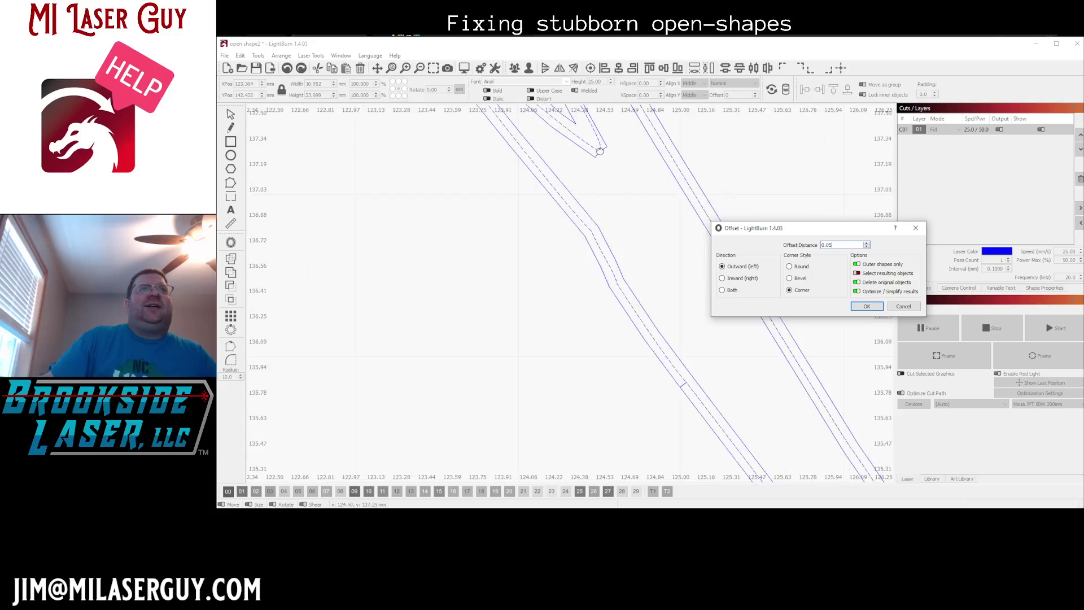
{"action": "scroll", "coordinate": [616, 154], "scroll_direction": "up", "scroll_amount": 3}
{"action": "scroll", "coordinate": [628, 295], "scroll_direction": "down", "scroll_amount": 3}
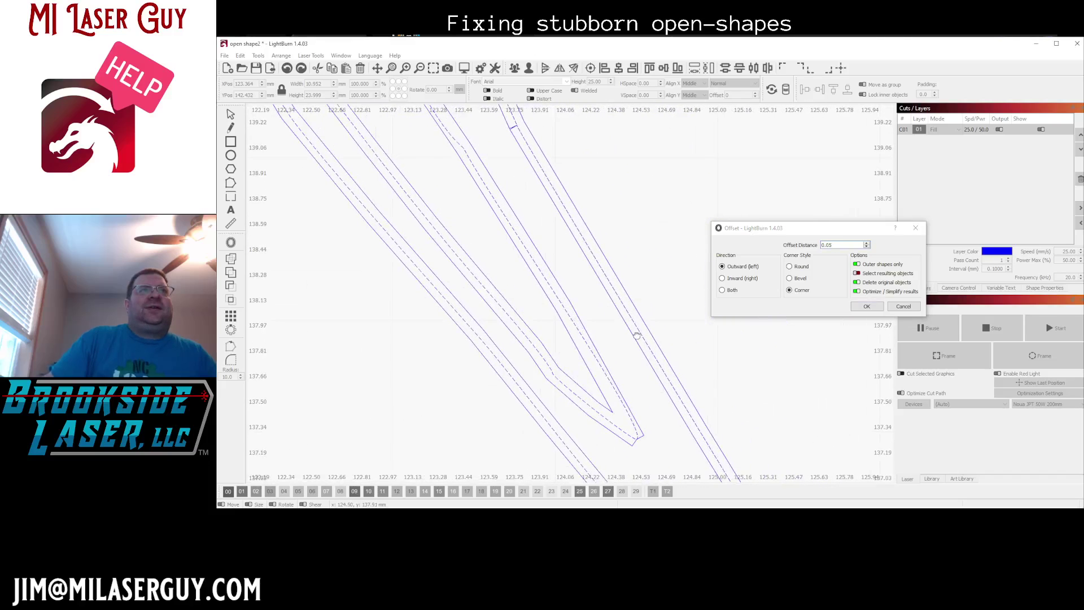
{"action": "scroll", "coordinate": [565, 201], "scroll_direction": "up", "scroll_amount": 3}
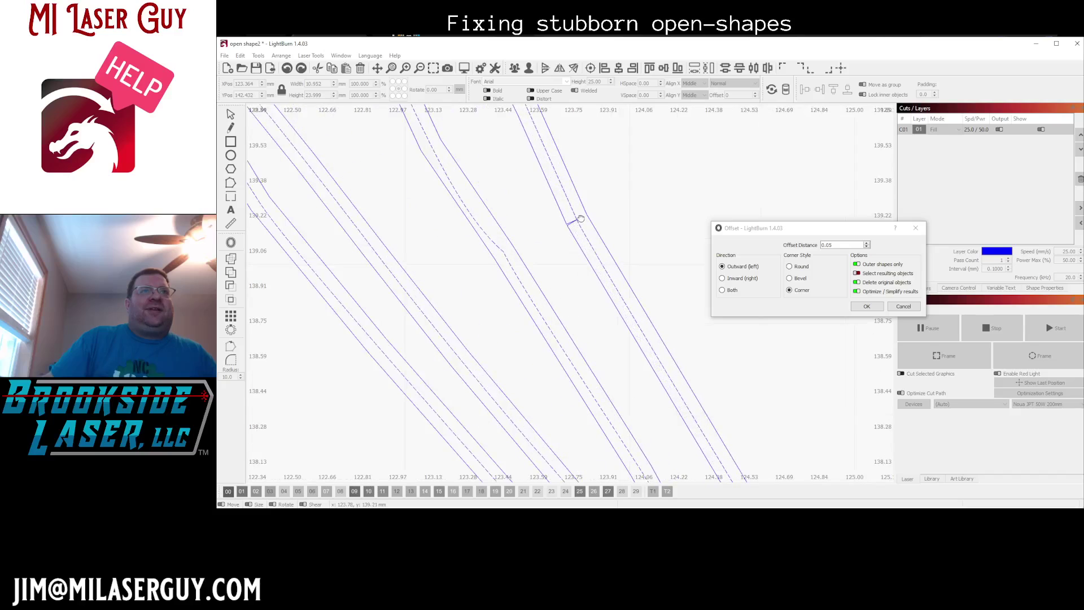
{"action": "scroll", "coordinate": [523, 216], "scroll_direction": "down", "scroll_amount": 3}
{"action": "left_click_drag", "start_coordinate": [528, 218], "coordinate": [605, 339]}
{"action": "scroll", "coordinate": [496, 164], "scroll_direction": "down", "scroll_amount": 3}
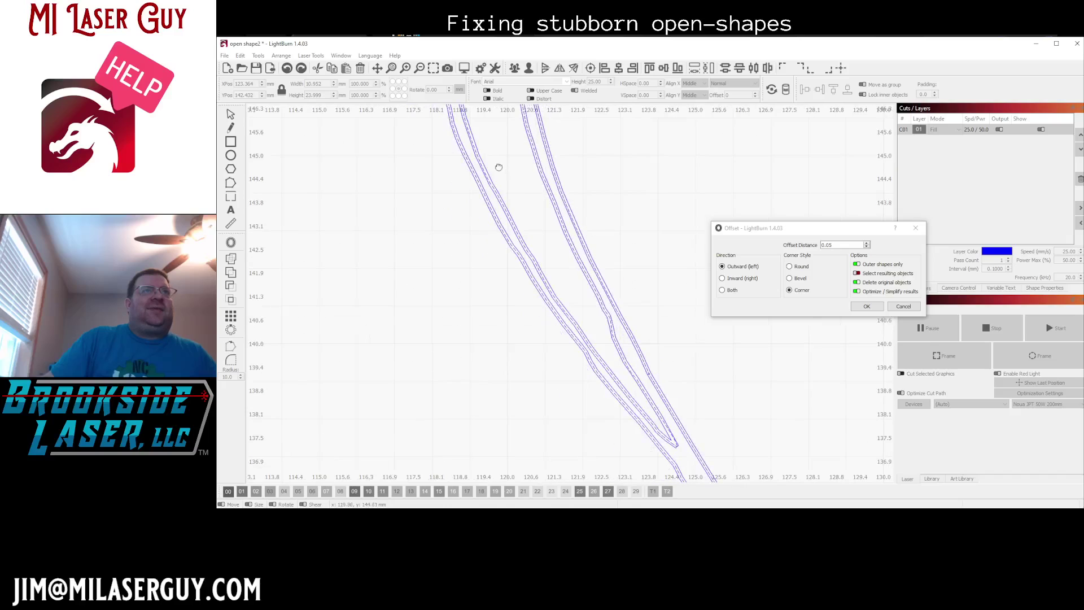
{"action": "left_click_drag", "start_coordinate": [496, 164], "coordinate": [584, 361]}
{"action": "left_click_drag", "start_coordinate": [542, 142], "coordinate": [559, 274]}
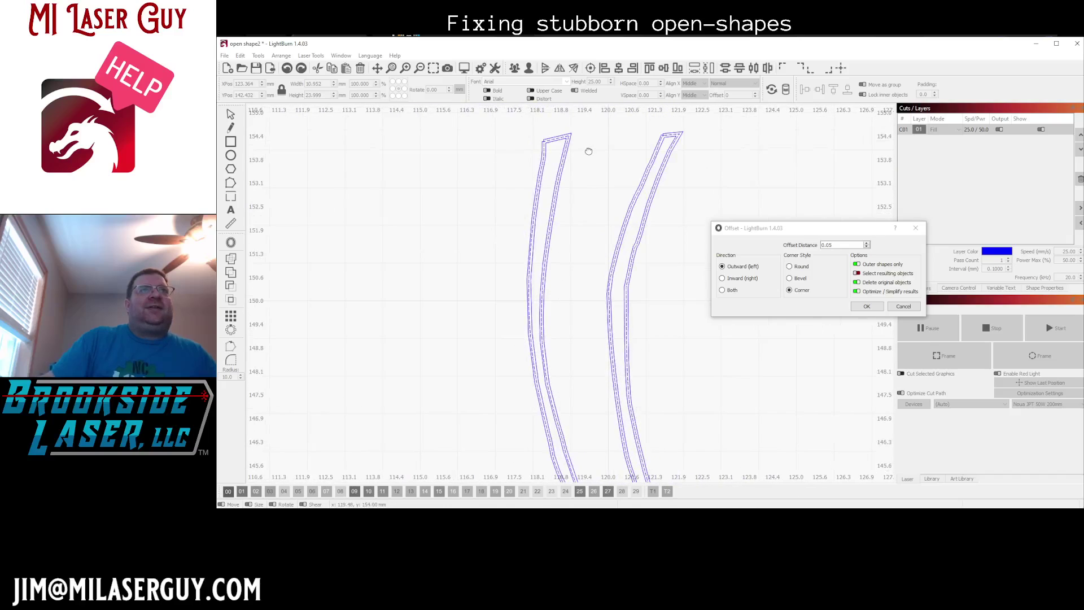
{"action": "left_click_drag", "start_coordinate": [589, 152], "coordinate": [578, 211]}
{"action": "scroll", "coordinate": [624, 189], "scroll_direction": "up", "scroll_amount": 6}
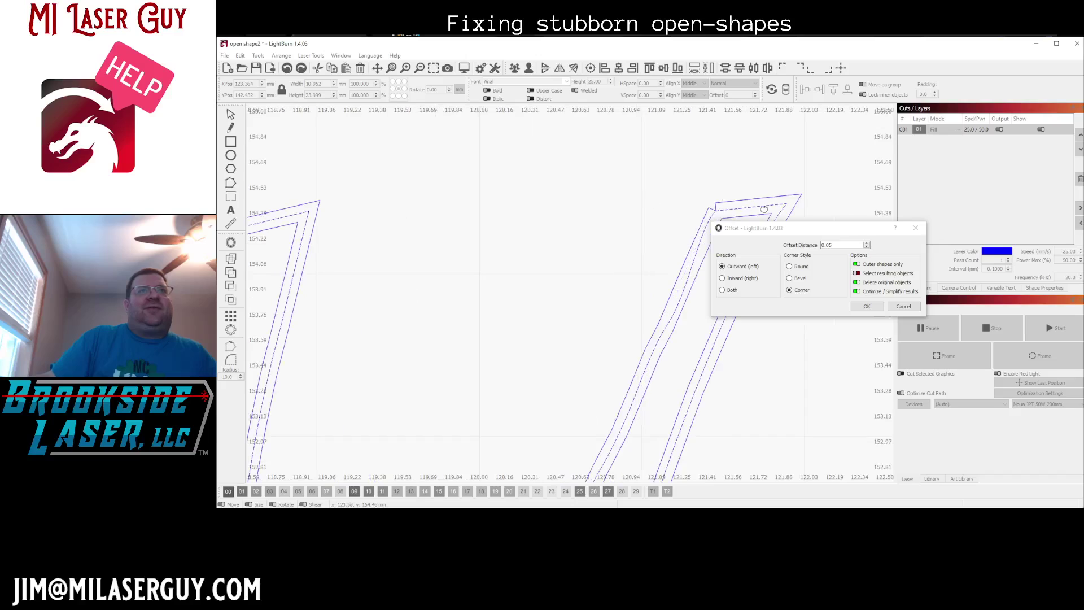
{"action": "left_click_drag", "start_coordinate": [465, 229], "coordinate": [733, 226]}
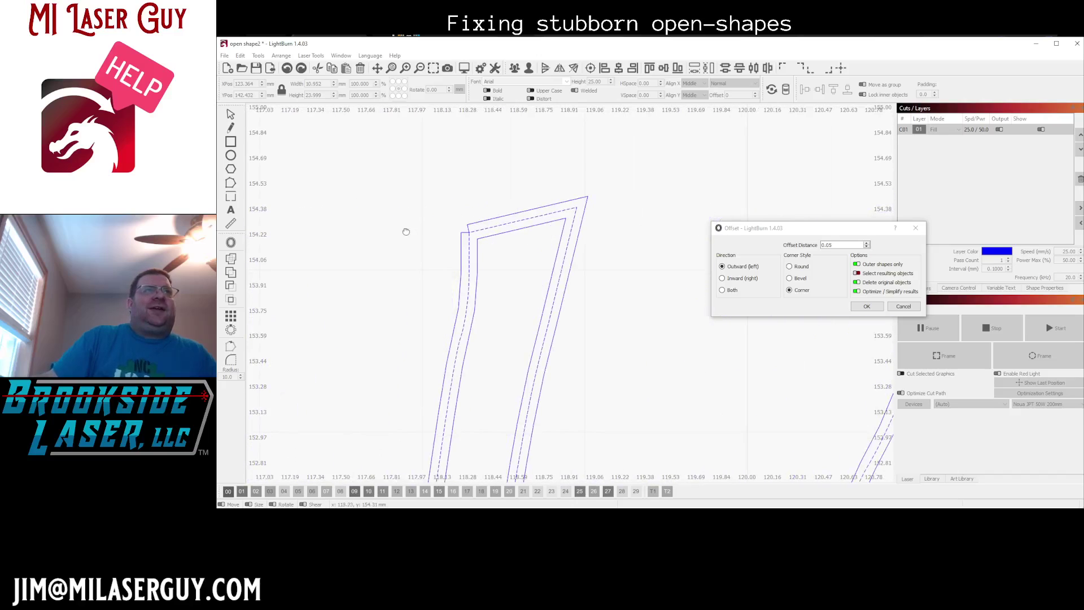
{"action": "left_click", "coordinate": [903, 307]}
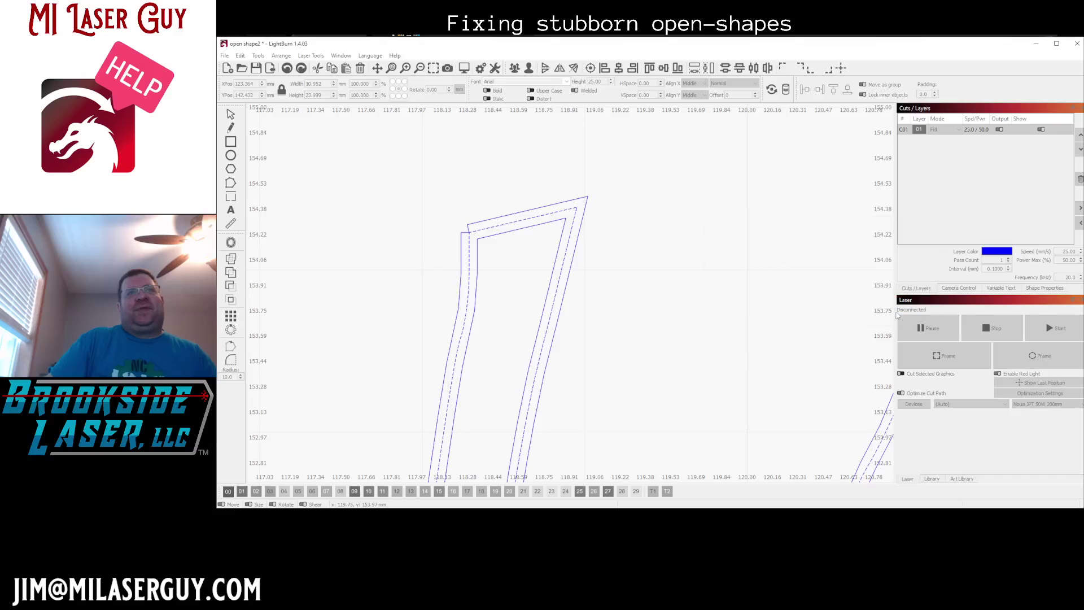
Step: Bring the full curved shapes into view near the top of the canvas
{"action": "key", "text": "ctrl+grave"}
{"action": "scroll", "coordinate": [658, 321], "scroll_direction": "down", "scroll_amount": 3}
{"action": "left_click_drag", "start_coordinate": [689, 389], "coordinate": [561, 283]}
{"action": "scroll", "coordinate": [578, 322], "scroll_direction": "down", "scroll_amount": 4}
{"action": "left_click_drag", "start_coordinate": [611, 391], "coordinate": [670, 235]}
{"action": "key", "text": "ctrl+grave"}
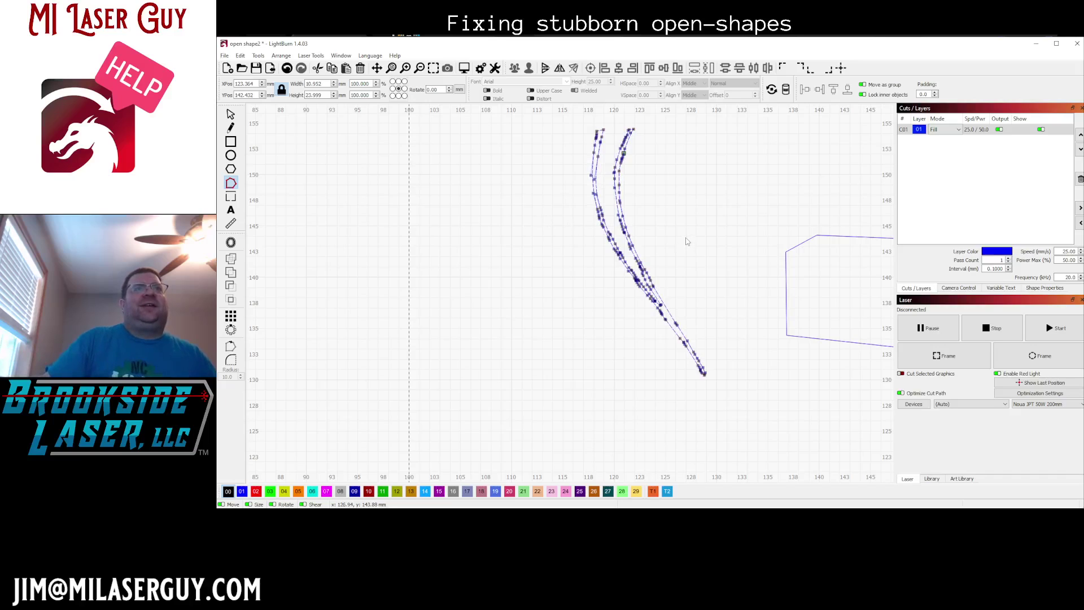
Step: Deselect everything and rerun Select open shapes to confirm no open shapes remain
{"action": "left_click", "coordinate": [240, 55]}
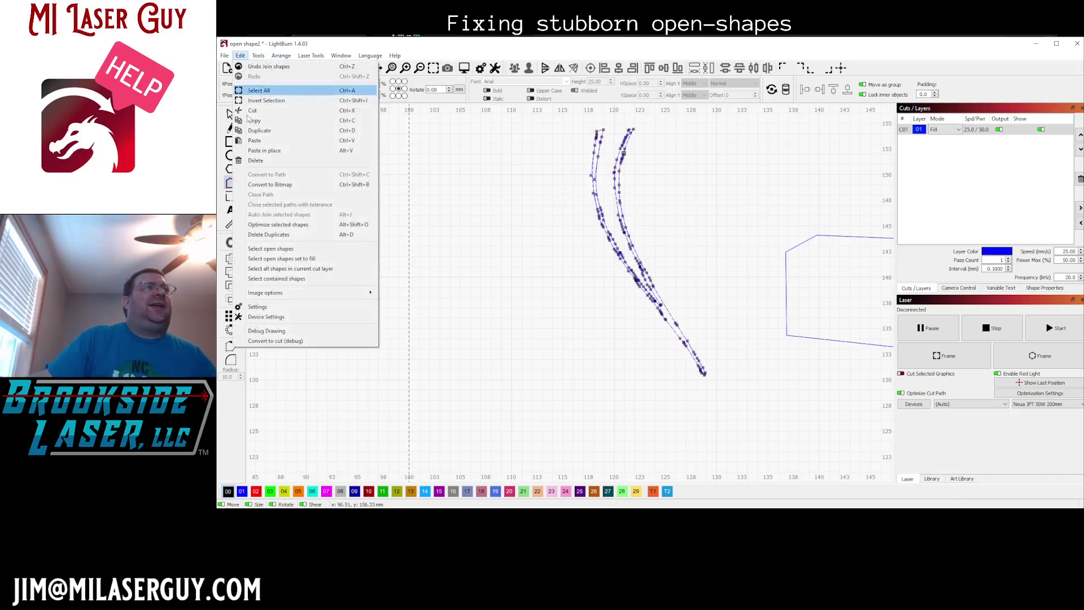
{"action": "left_click", "coordinate": [270, 250]}
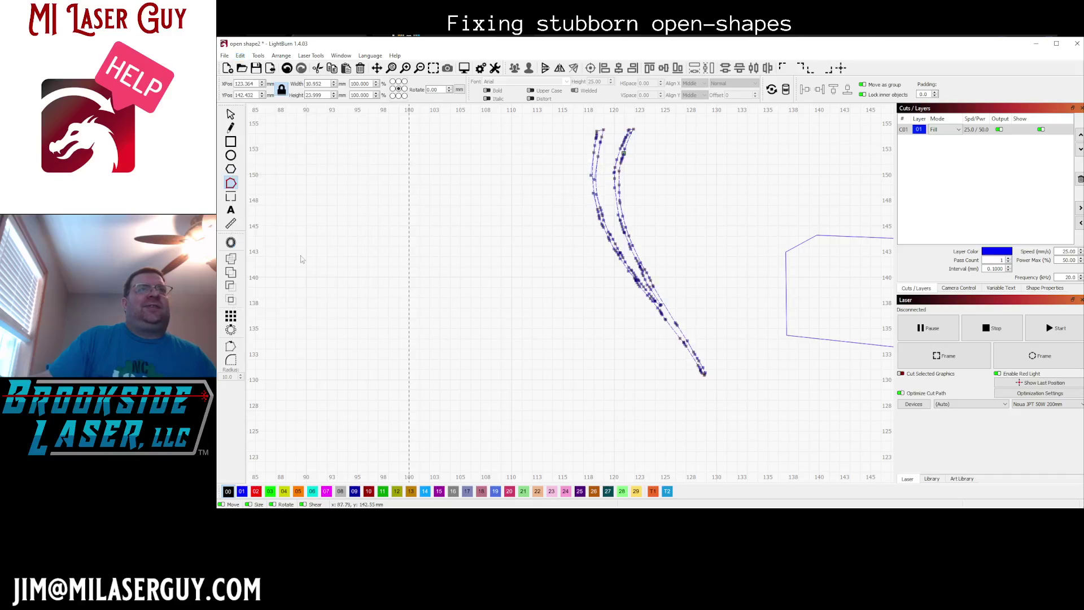
{"action": "key", "text": "Escape"}
{"action": "left_click", "coordinate": [487, 277]}
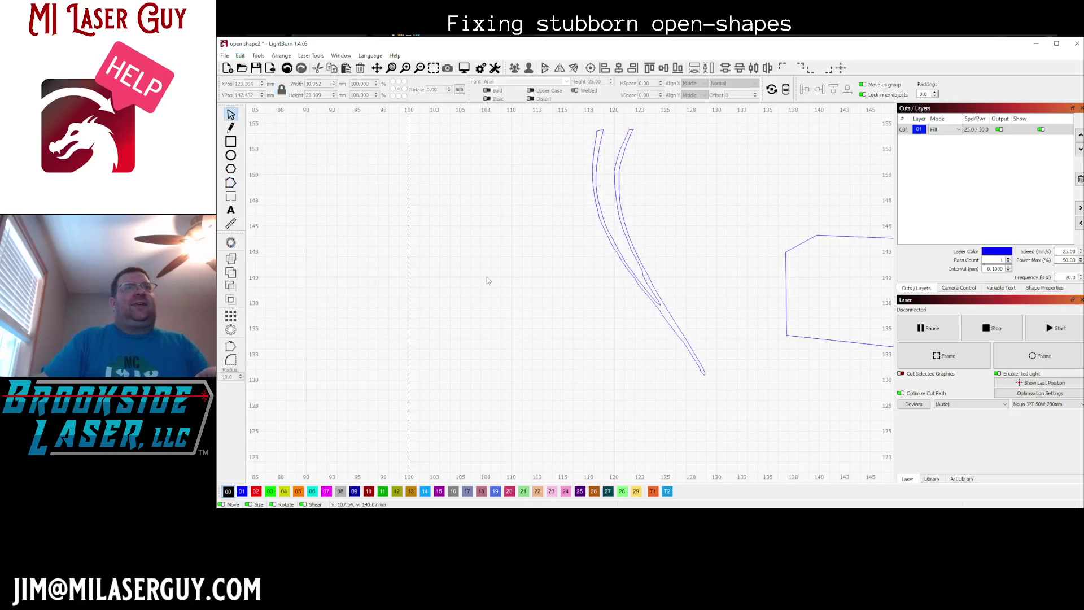
{"action": "left_click", "coordinate": [240, 55]}
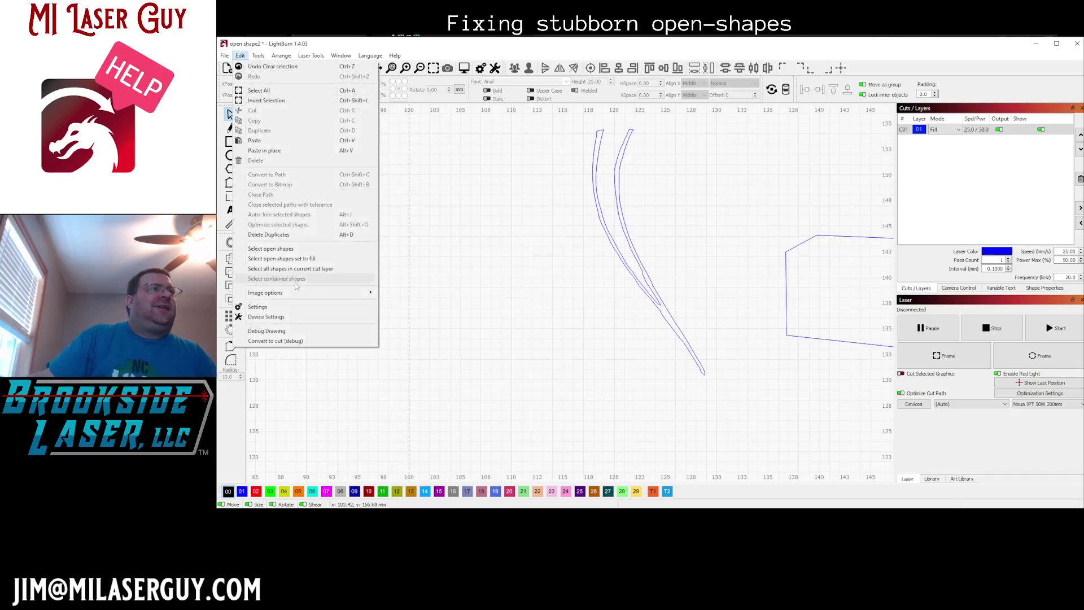
{"action": "left_click", "coordinate": [274, 254]}
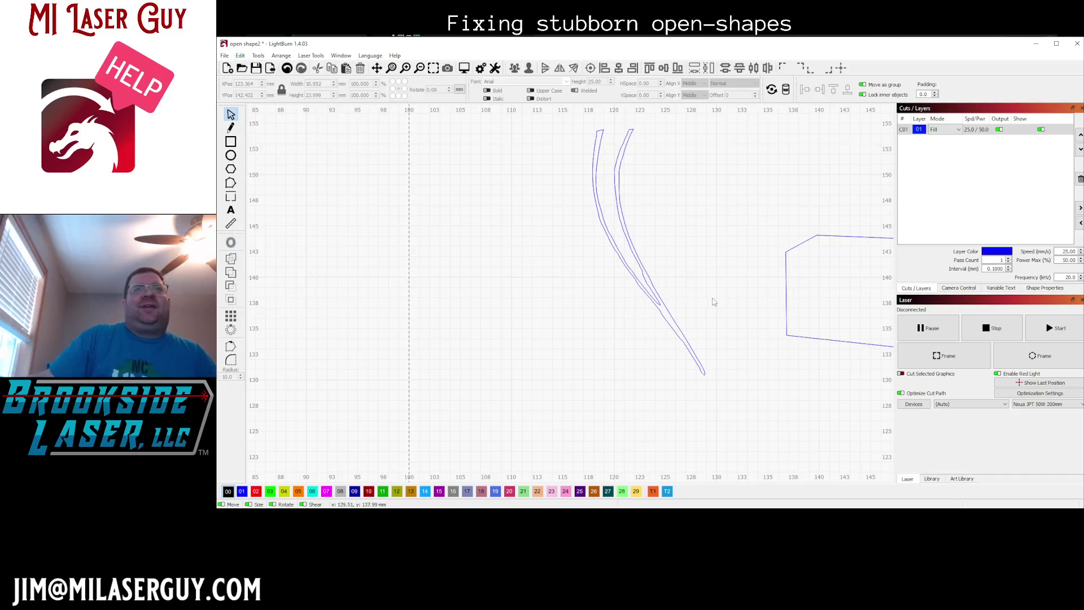
{"action": "scroll", "coordinate": [714, 303], "scroll_direction": "down", "scroll_amount": 3}
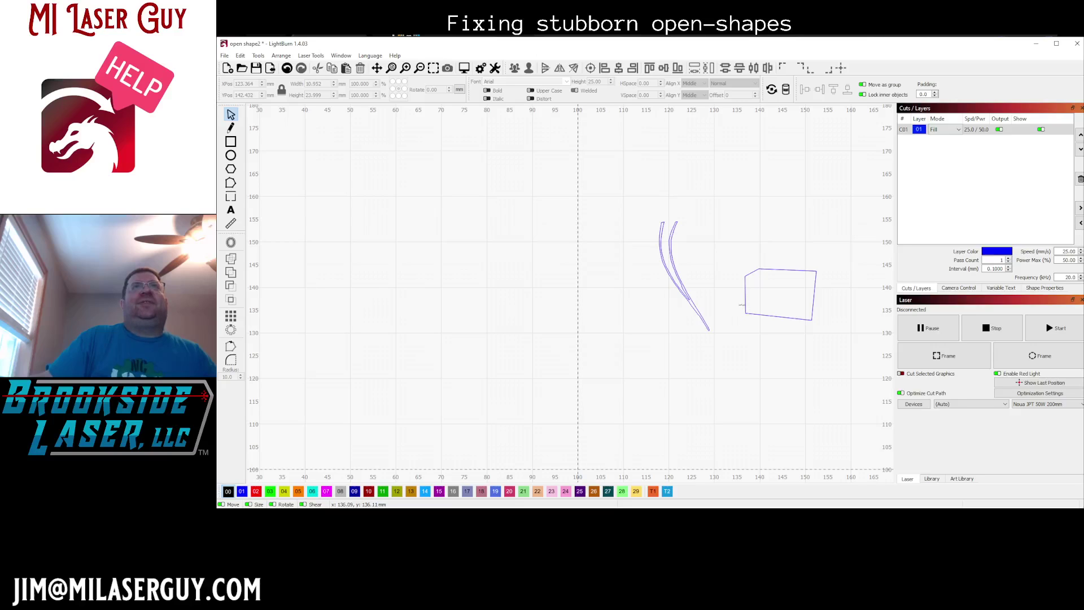